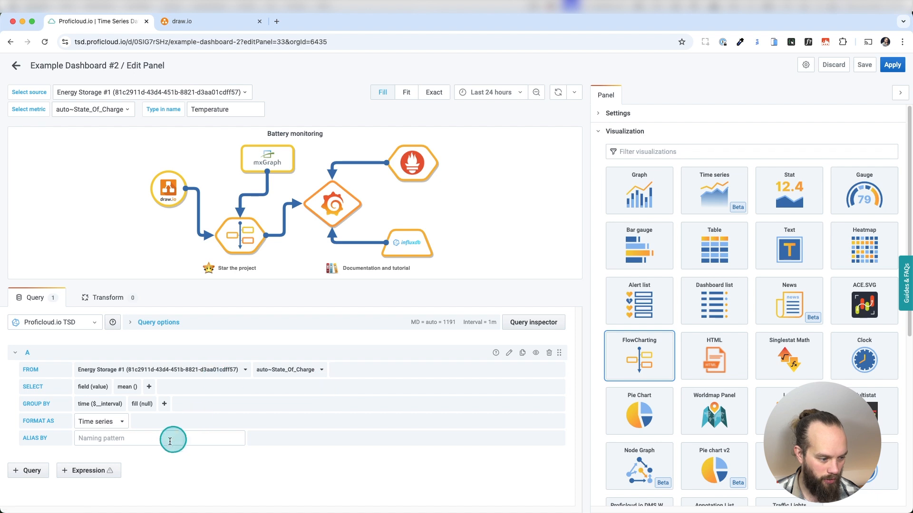
Switch to draw.io and create a blank diagram saved as Battery_02.drawio in the Flow Chart Diagram folder
{"action": "left_click", "coordinate": [167, 438]}
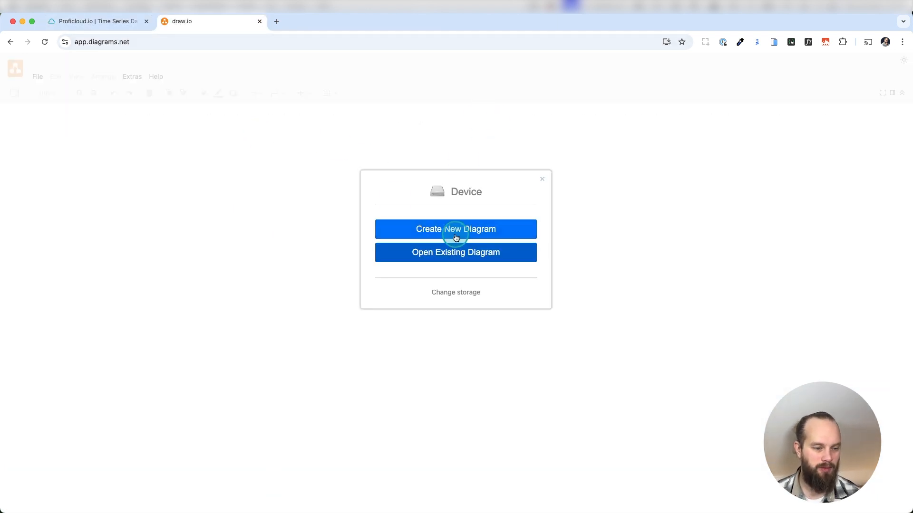
{"action": "left_click", "coordinate": [431, 231]}
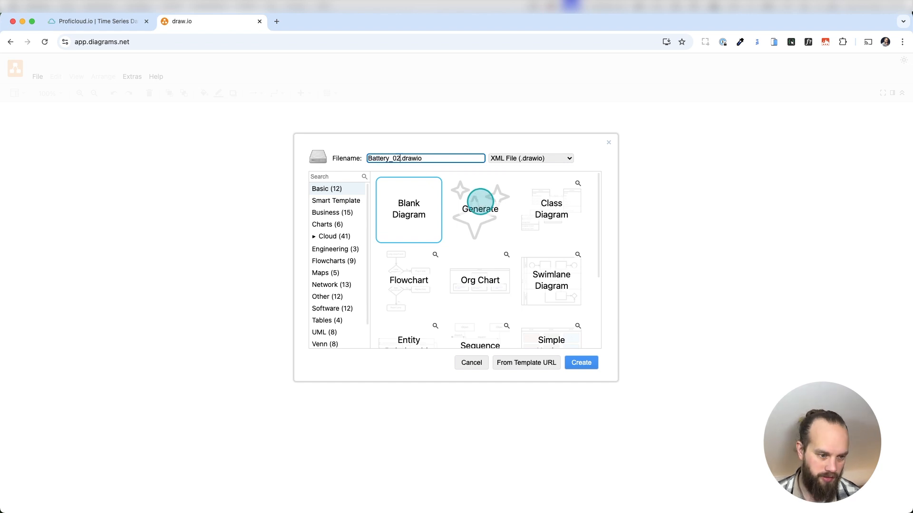
{"action": "left_click", "coordinate": [580, 363]}
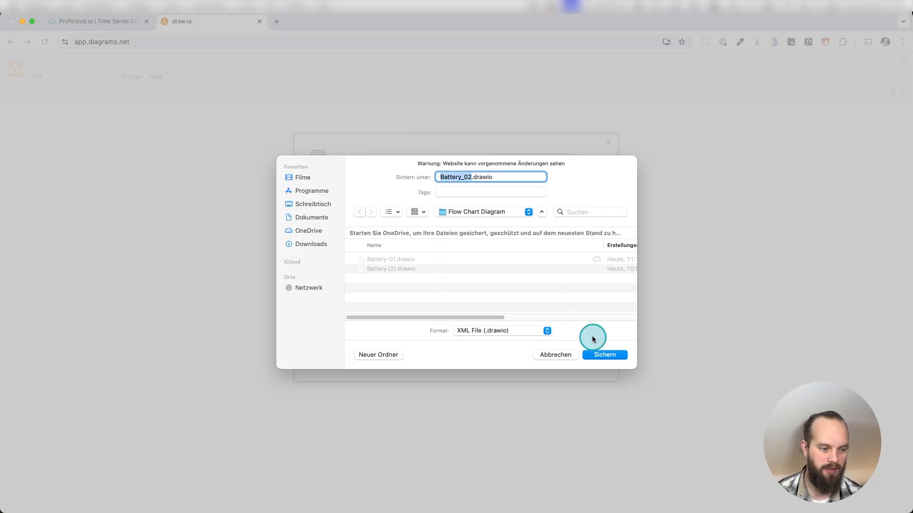
{"action": "left_click", "coordinate": [602, 355]}
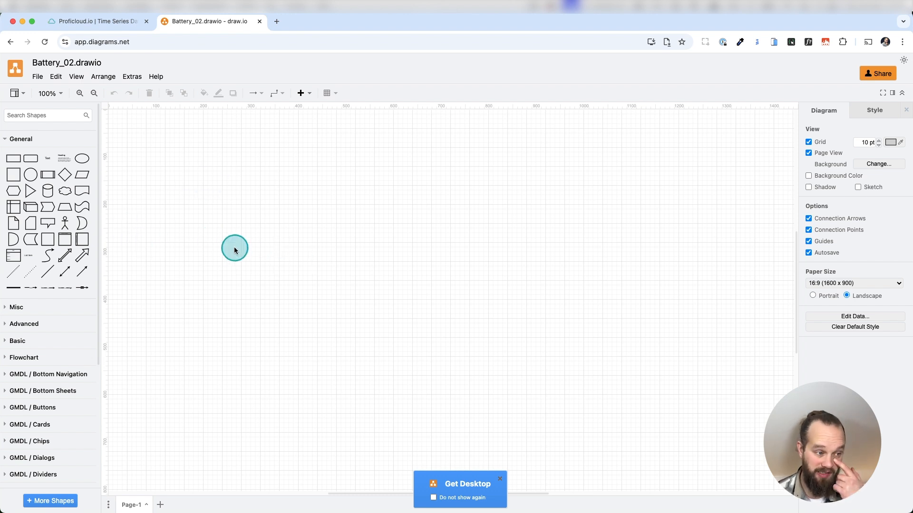
Add a rectangle to the canvas and resize it into a flat bar about 360 wide and 40 high
{"action": "left_click", "coordinate": [10, 160]}
{"action": "left_click_drag", "start_coordinate": [442, 301], "coordinate": [375, 201]}
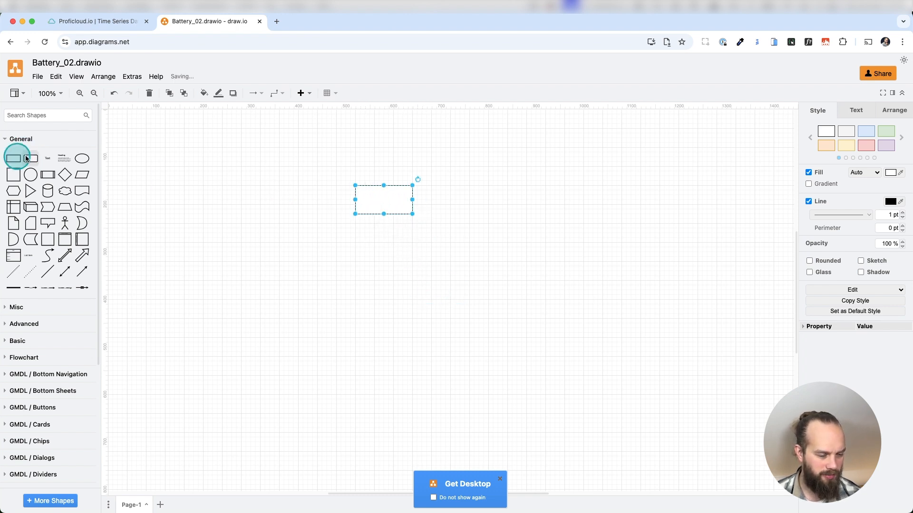
{"action": "left_click_drag", "start_coordinate": [414, 215], "coordinate": [527, 207]}
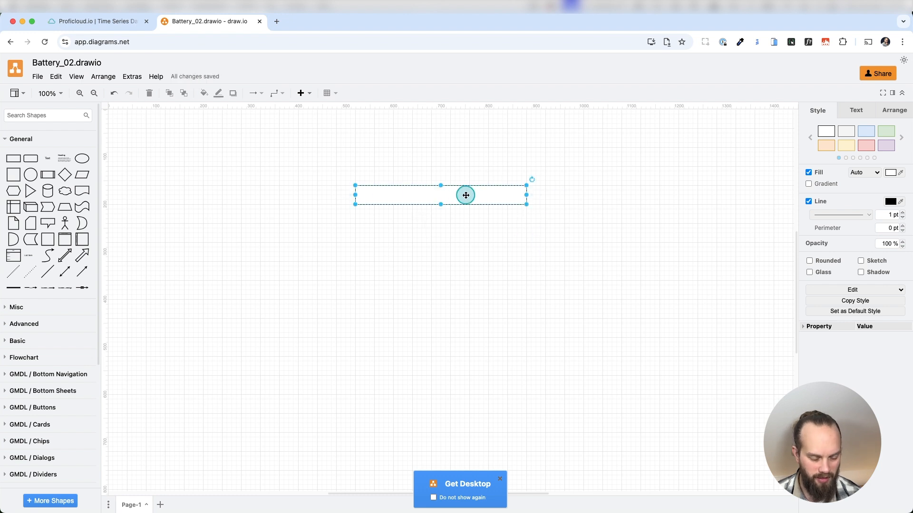
Duplicate the bar repeatedly and stack the copies edge to edge below it, making a column of ten bars
{"action": "key", "text": "super+d"}
{"action": "left_click_drag", "start_coordinate": [445, 204], "coordinate": [441, 218]}
{"action": "left_click", "coordinate": [521, 192], "text": "shift"}
{"action": "key", "text": "super+d"}
{"action": "left_click_drag", "start_coordinate": [504, 200], "coordinate": [500, 233]}
{"action": "left_click_drag", "start_coordinate": [338, 154], "coordinate": [542, 285]}
{"action": "key", "text": "super+d"}
{"action": "left_click_drag", "start_coordinate": [388, 201], "coordinate": [383, 272]}
{"action": "left_click_drag", "start_coordinate": [333, 290], "coordinate": [547, 357]}
{"action": "key", "text": "super+d"}
{"action": "left_click_drag", "start_coordinate": [504, 323], "coordinate": [499, 356]}
{"action": "left_click", "coordinate": [623, 312]}
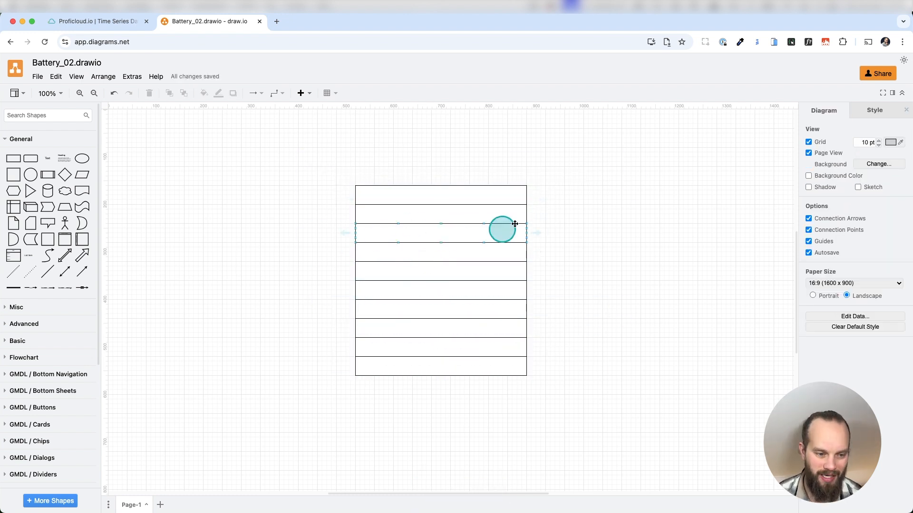
Add a rounded rectangle about 360 by 480 as the battery body around the ten bars and send it to the back
{"action": "left_click_drag", "start_coordinate": [30, 158], "coordinate": [358, 169]}
{"action": "left_click_drag", "start_coordinate": [399, 191], "coordinate": [398, 181]}
{"action": "left_click_drag", "start_coordinate": [417, 181], "coordinate": [527, 188]}
{"action": "left_click_drag", "start_coordinate": [440, 199], "coordinate": [441, 395]}
{"action": "right_click", "coordinate": [450, 176]}
{"action": "left_click", "coordinate": [499, 306]}
Place a thin battery cap about 200 by 10 centred on the upper edge of the body
{"action": "left_click", "coordinate": [395, 303]}
{"action": "left_click_drag", "start_coordinate": [447, 304], "coordinate": [440, 166]}
{"action": "left_click", "coordinate": [541, 186]}
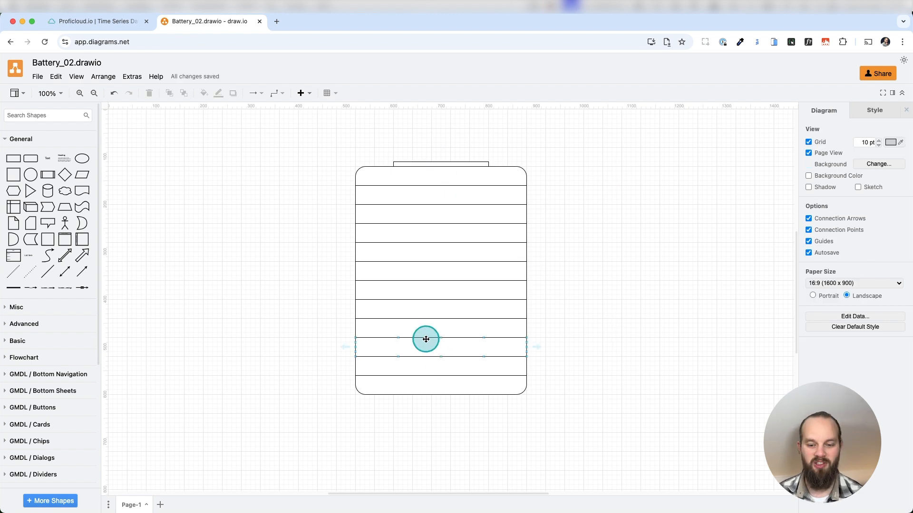
Set the battery cap's ID to battery-background-01 in its shape data and copy that ID text
{"action": "left_click", "coordinate": [475, 164]}
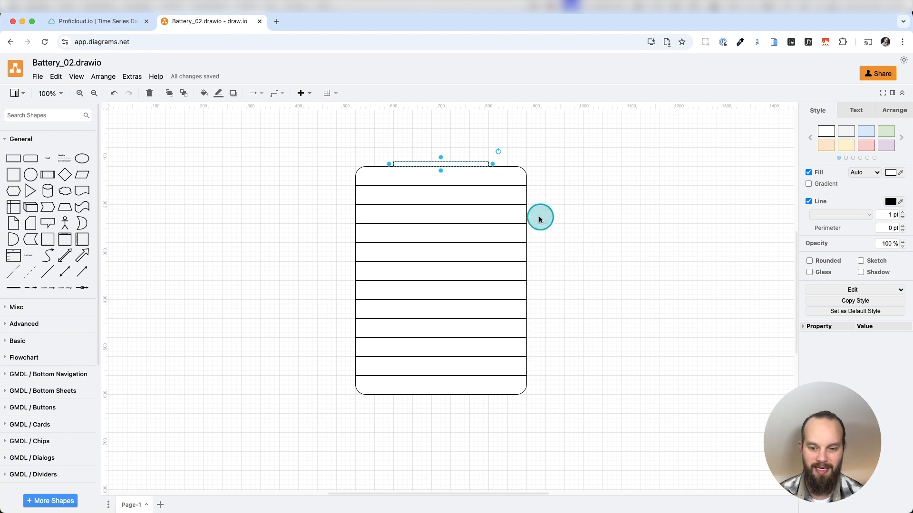
{"action": "right_click", "coordinate": [465, 163]}
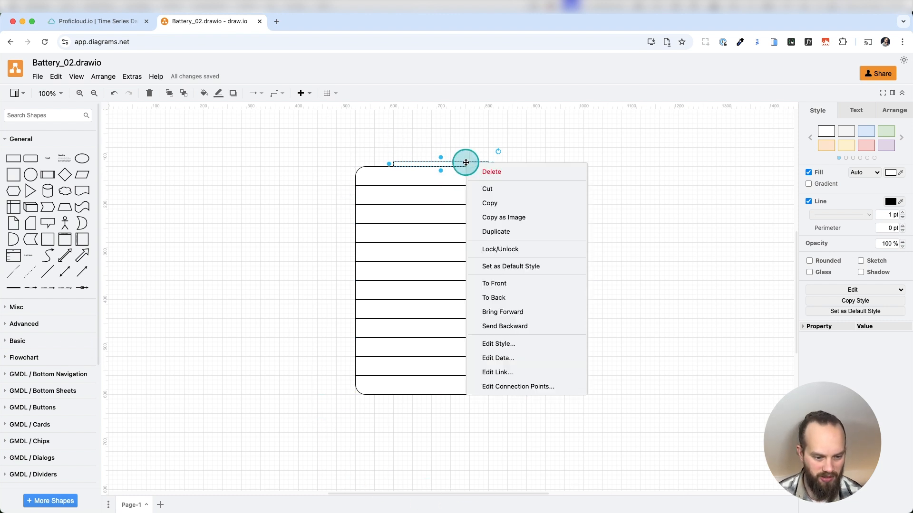
{"action": "left_click", "coordinate": [552, 363]}
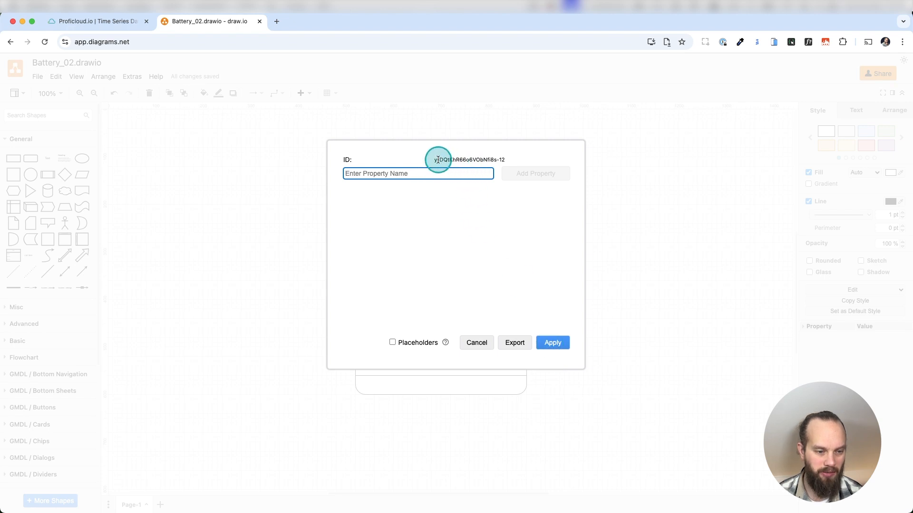
{"action": "double_click", "coordinate": [469, 161]}
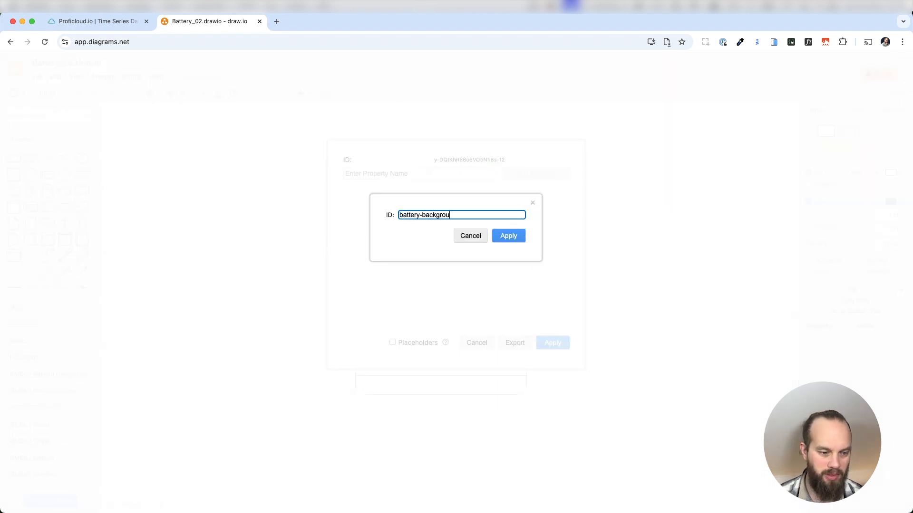
{"action": "type", "text": "1"}
{"action": "key", "text": "super+a"}
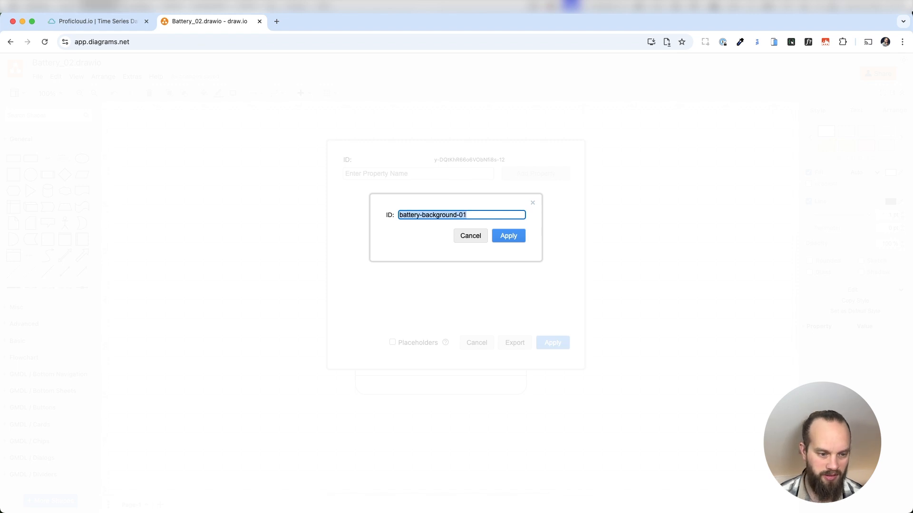
{"action": "key", "text": "Return"}
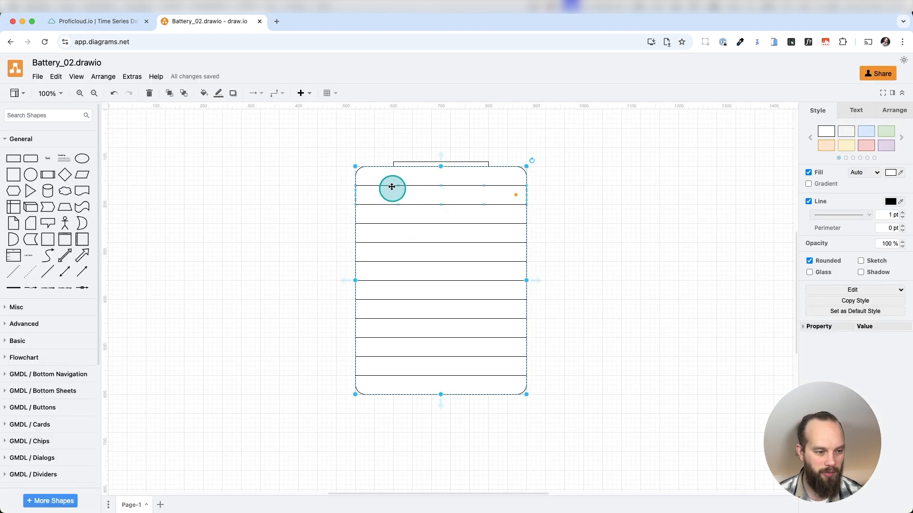
Set the rounded battery body's ID to battery-background-02 in its shape data
{"action": "right_click", "coordinate": [389, 177]}
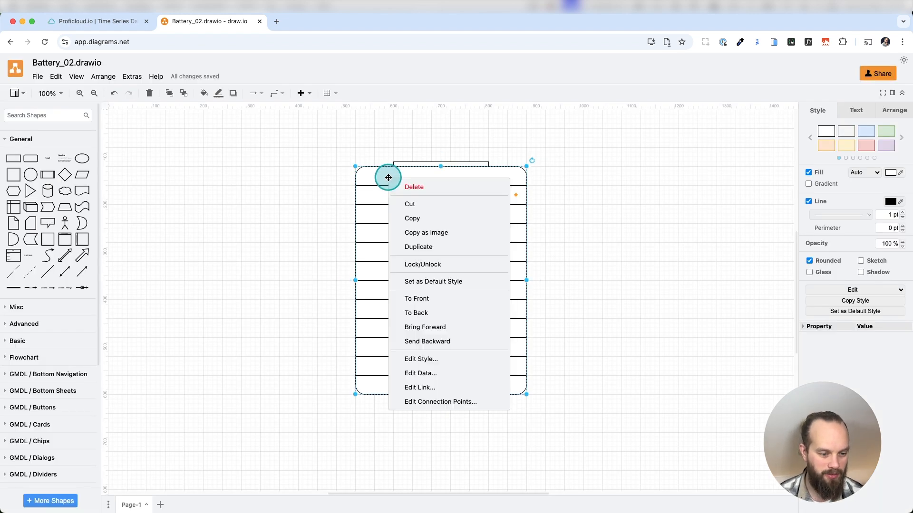
{"action": "left_click", "coordinate": [453, 373]}
{"action": "left_click", "coordinate": [460, 159]}
{"action": "key", "text": "super+v"}
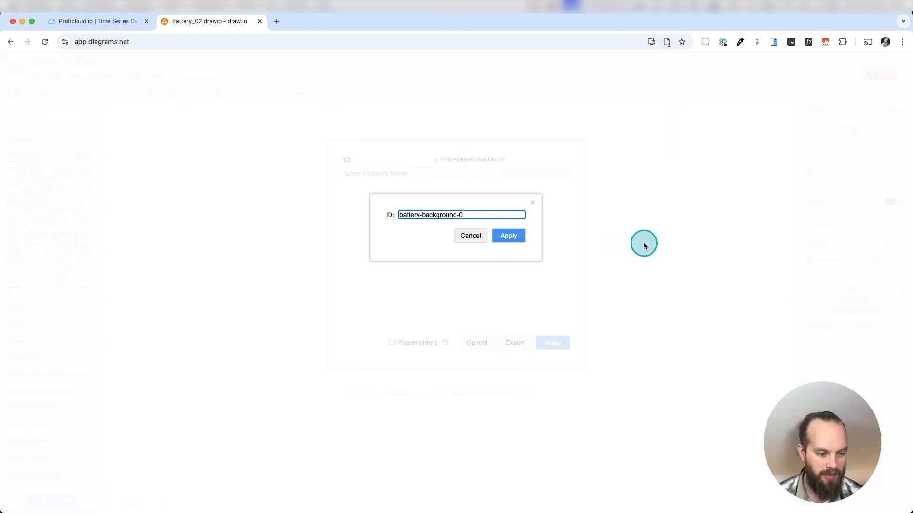
{"action": "type", "text": "2"}
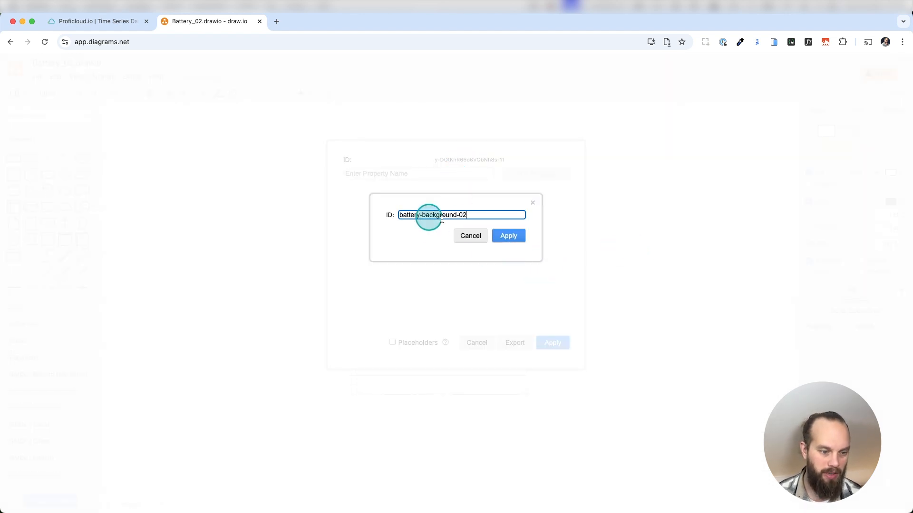
{"action": "left_click", "coordinate": [505, 240]}
{"action": "left_click", "coordinate": [552, 343]}
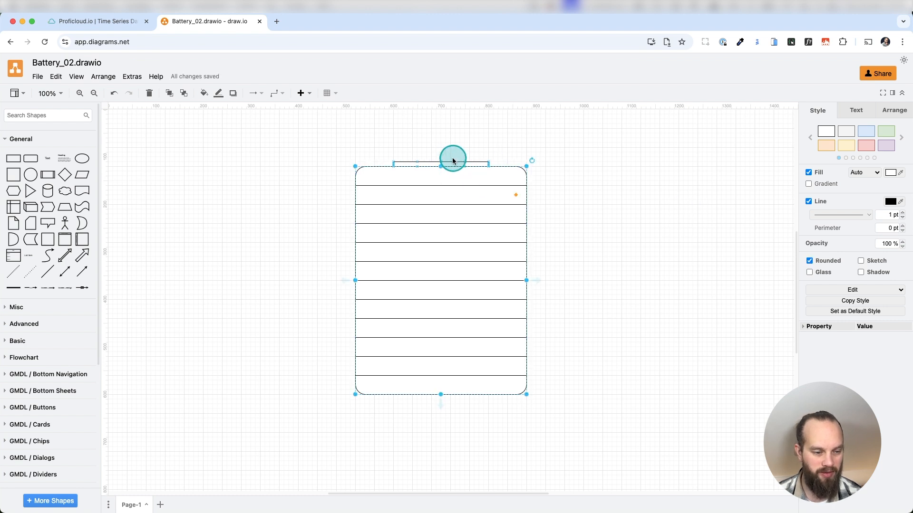
Give the uppermost bar a numbered ID starting with state_of_charge_ in its shape data
{"action": "left_click", "coordinate": [440, 201]}
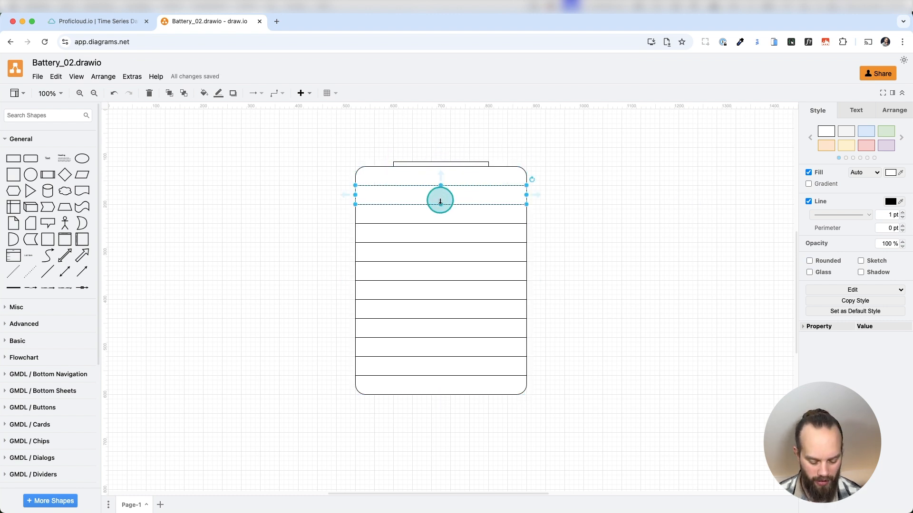
{"action": "right_click", "coordinate": [447, 197]}
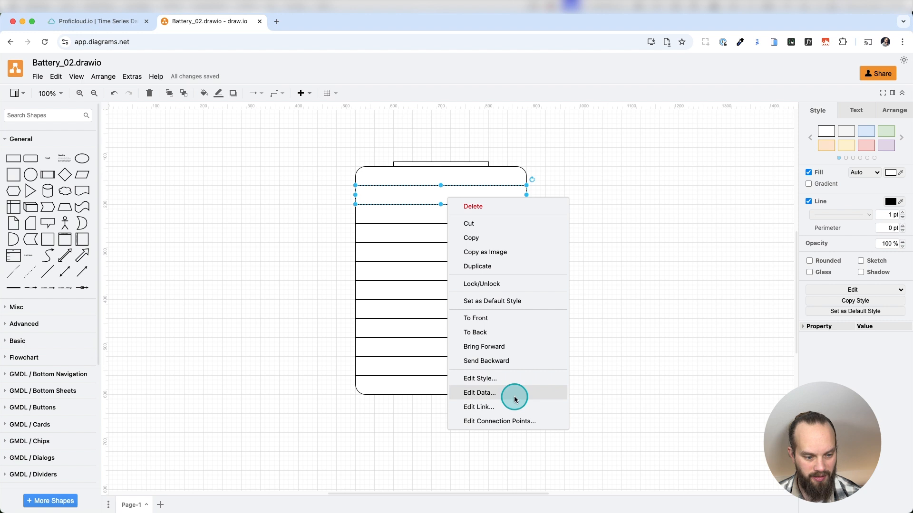
{"action": "left_click", "coordinate": [515, 399]}
{"action": "left_click", "coordinate": [472, 161]}
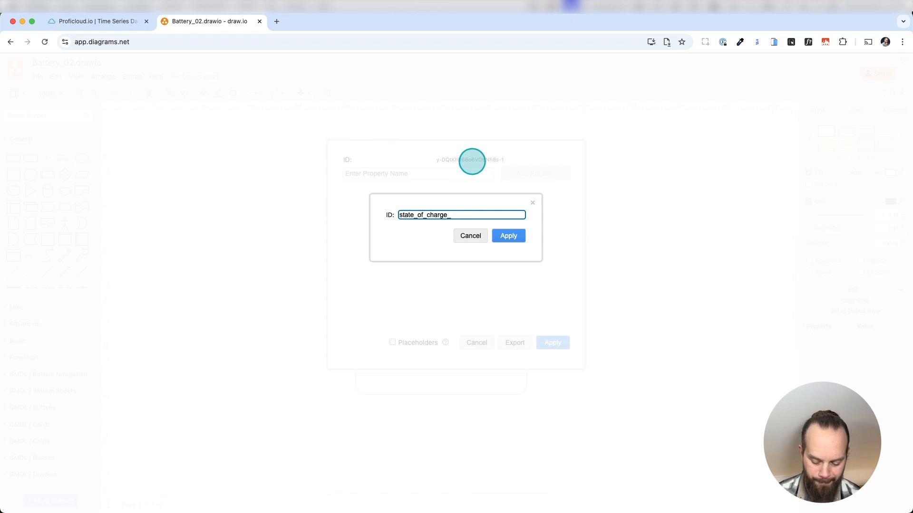
{"action": "left_click", "coordinate": [509, 235]}
{"action": "left_click", "coordinate": [565, 352]}
Assign numbered state_of_charge_ IDs to the remaining bars from the second downward, ending with state_of_charge_10 for the lowest bar
{"action": "left_click", "coordinate": [400, 213]}
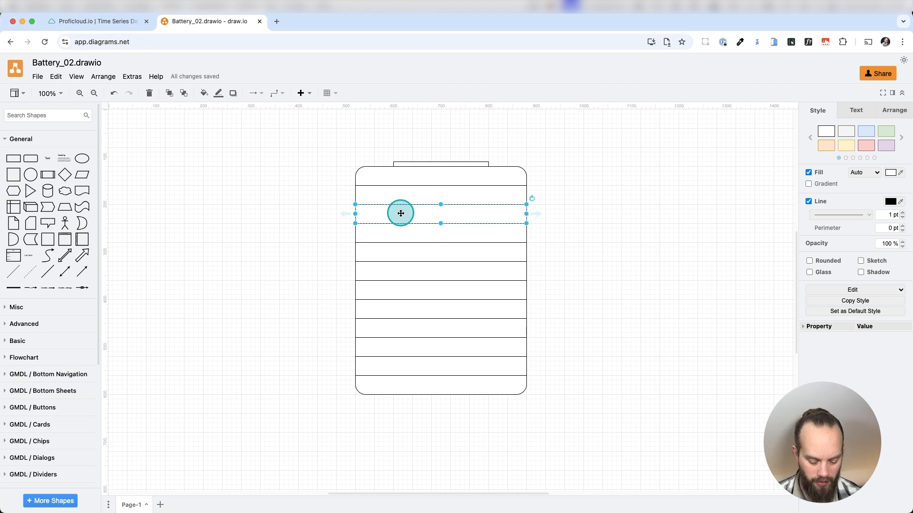
{"action": "key", "text": "super+m"}
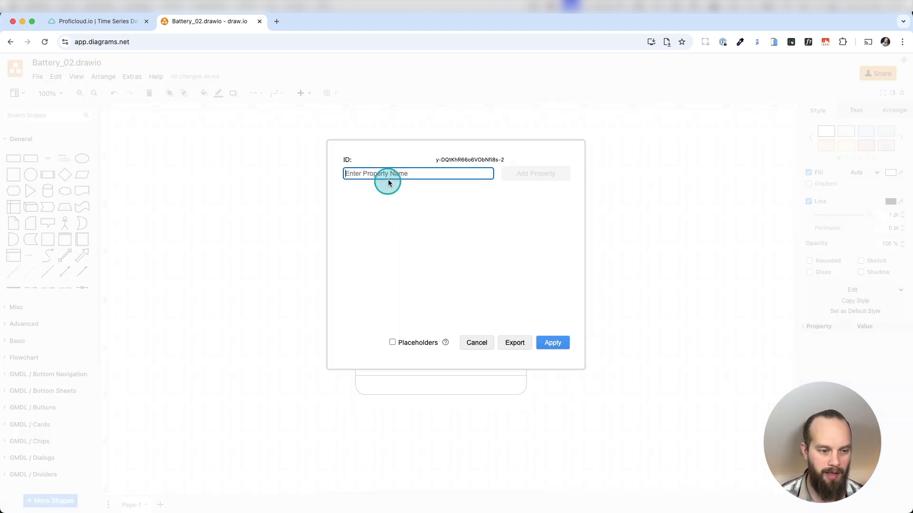
{"action": "left_click", "coordinate": [462, 156]}
{"action": "type", "text": "state_of_charge_10"}
{"action": "key", "text": "BackSpace"}
{"action": "key", "text": "BackSpace"}
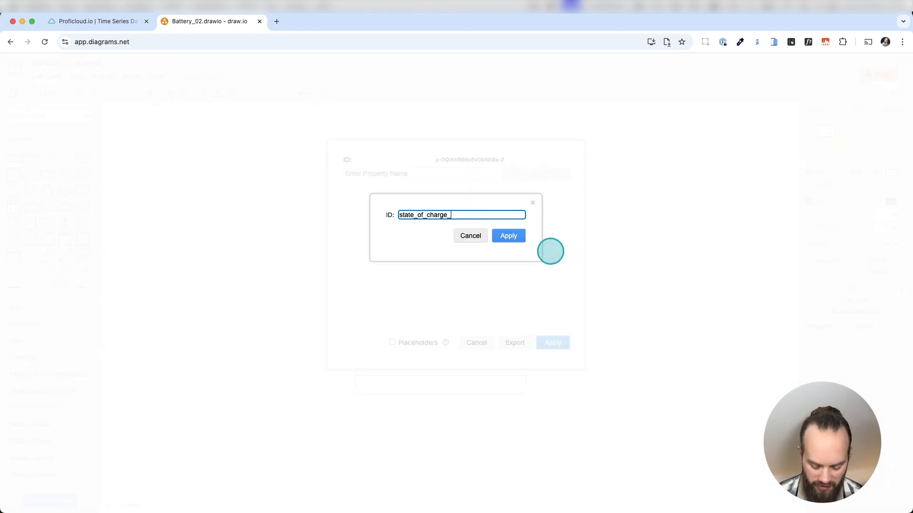
{"action": "key", "text": "super+a"}
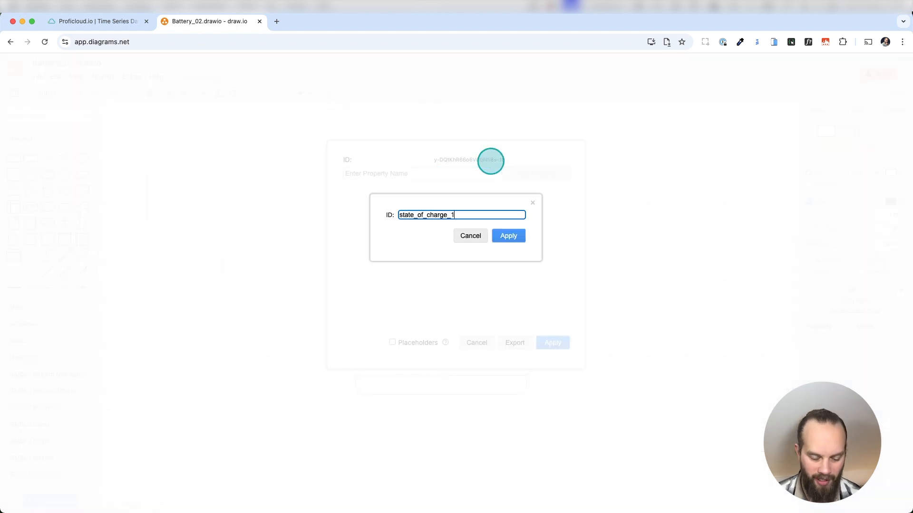
{"action": "left_click", "coordinate": [508, 236]}
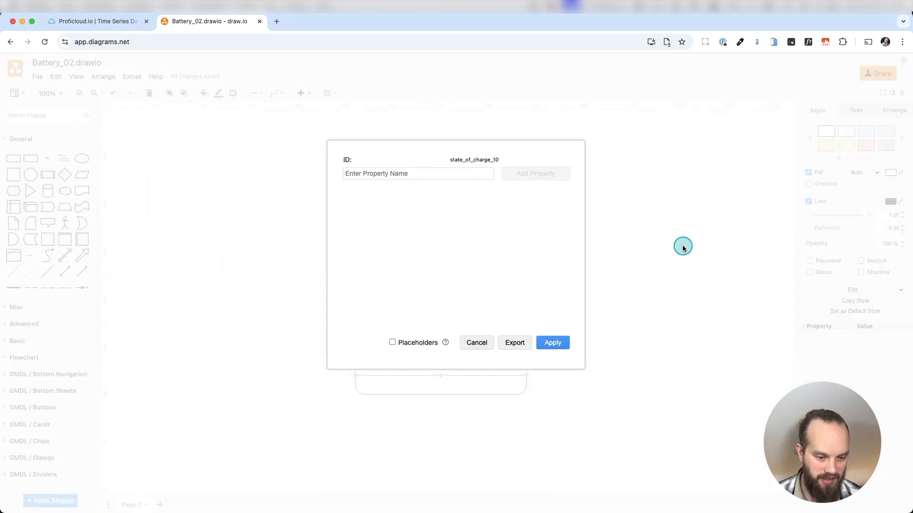
{"action": "left_click", "coordinate": [552, 343]}
{"action": "left_click", "coordinate": [633, 304]}
Select all ten charge bars together and remove their outlines
{"action": "left_click", "coordinate": [501, 196]}
{"action": "left_click", "coordinate": [504, 214], "text": "shift"}
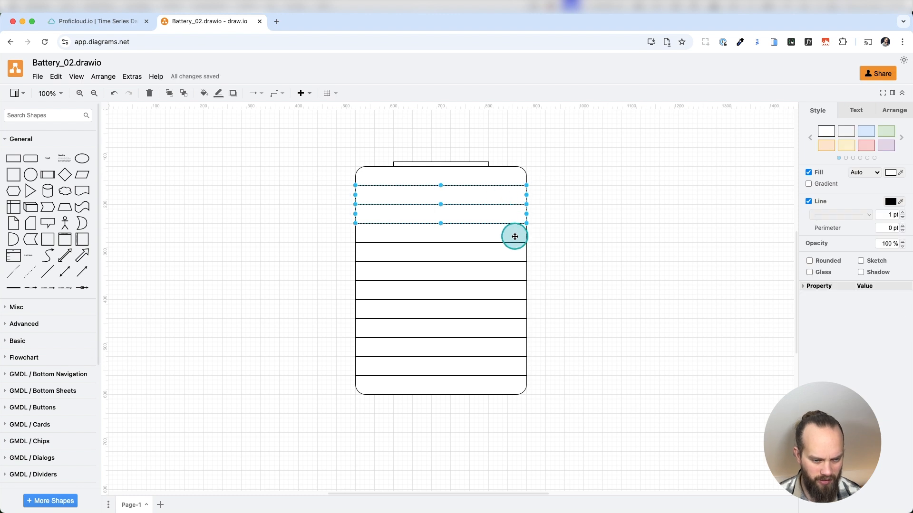
{"action": "left_click", "coordinate": [516, 248], "text": "shift"}
{"action": "left_click", "coordinate": [504, 291], "text": "shift"}
{"action": "left_click", "coordinate": [499, 308], "text": "shift"}
{"action": "left_click", "coordinate": [499, 328], "text": "shift"}
{"action": "left_click", "coordinate": [499, 345], "text": "shift"}
{"action": "left_click", "coordinate": [500, 366], "text": "shift"}
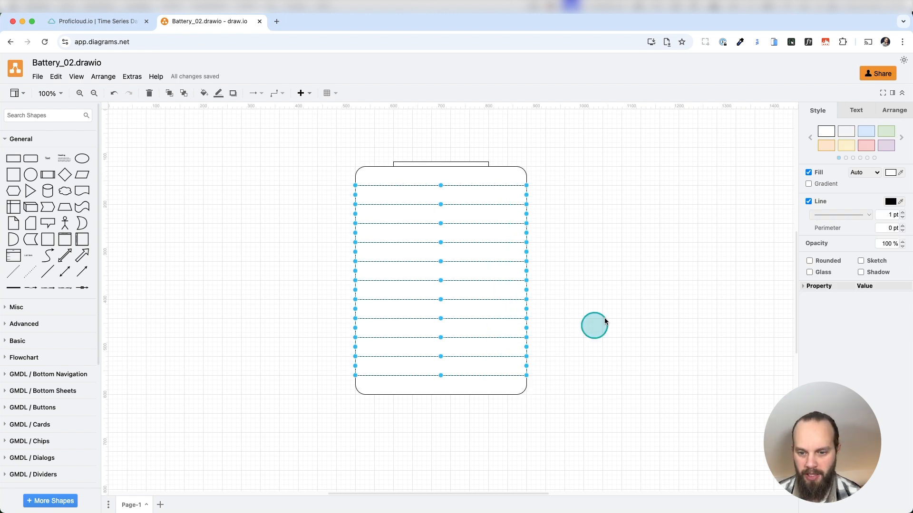
{"action": "left_click", "coordinate": [809, 202]}
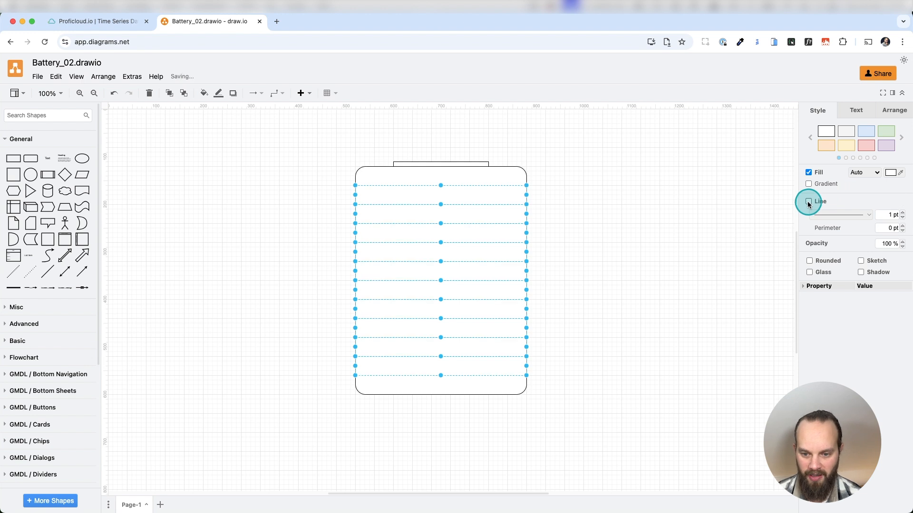
Fill the ten selected charge bars with grey A6A6A6 and deselect them
{"action": "left_click", "coordinate": [889, 173]}
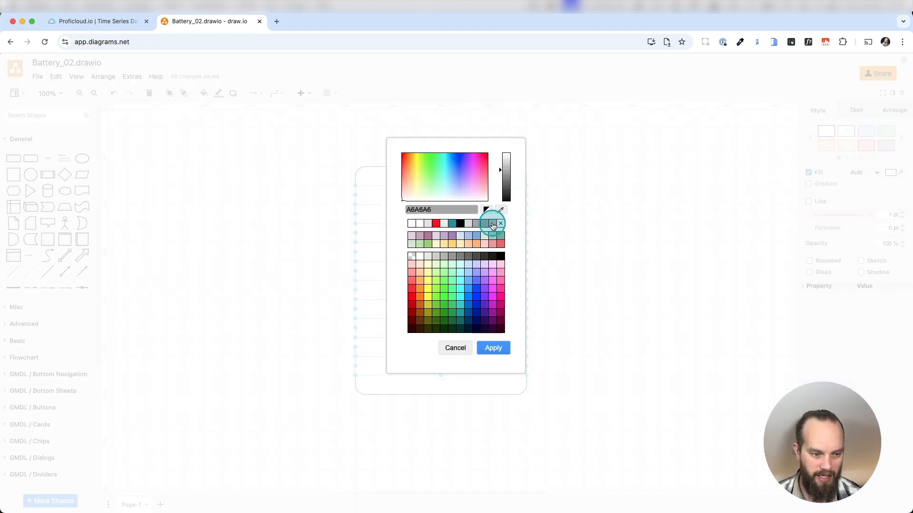
{"action": "left_click", "coordinate": [493, 348]}
{"action": "left_click", "coordinate": [601, 197]}
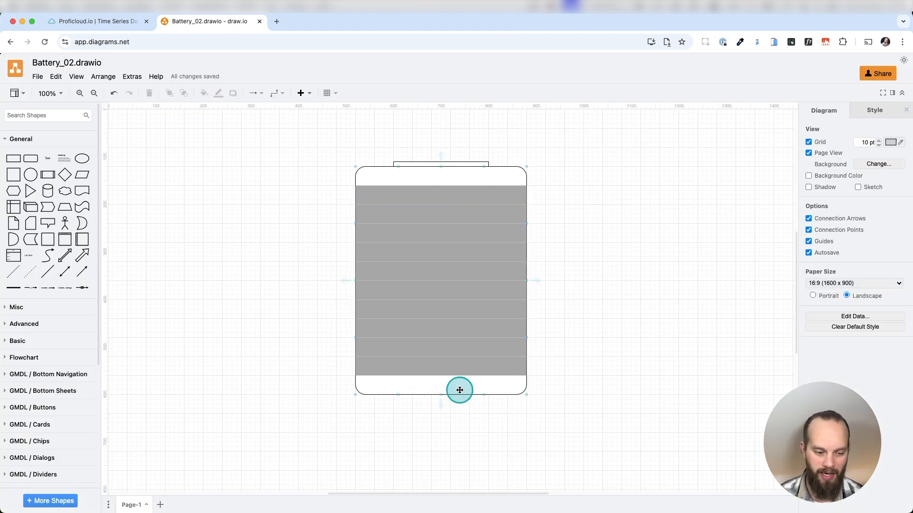
Remove the outlines of the battery body and cap and fill both with grey A6A6A6
{"action": "left_click", "coordinate": [457, 394]}
{"action": "left_click", "coordinate": [470, 162]}
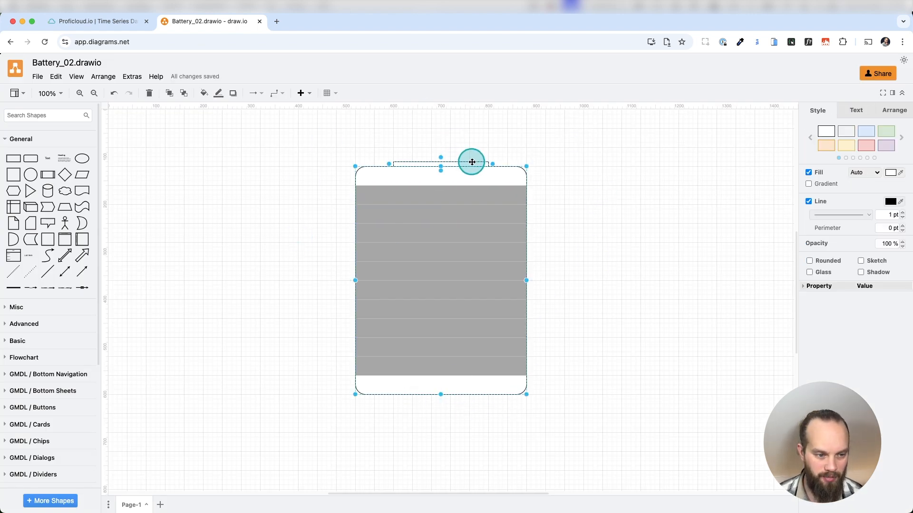
{"action": "left_click", "coordinate": [809, 202]}
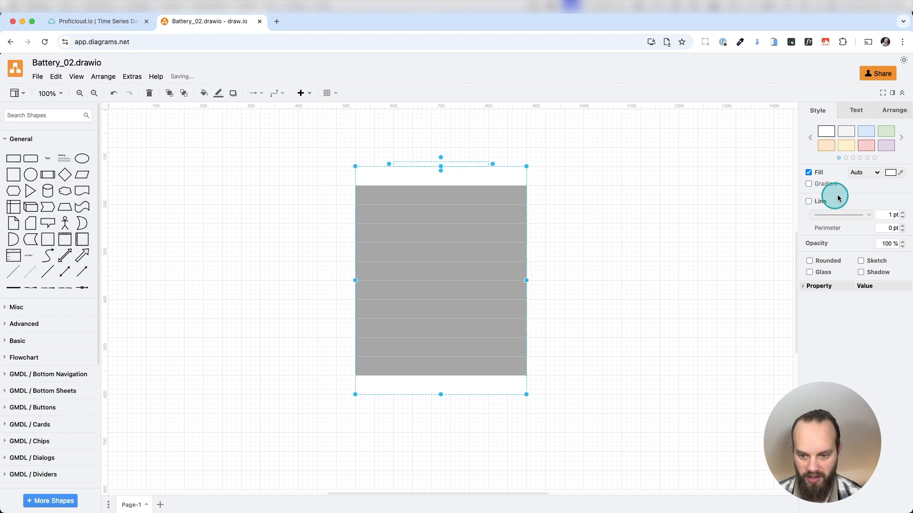
{"action": "left_click", "coordinate": [889, 172]}
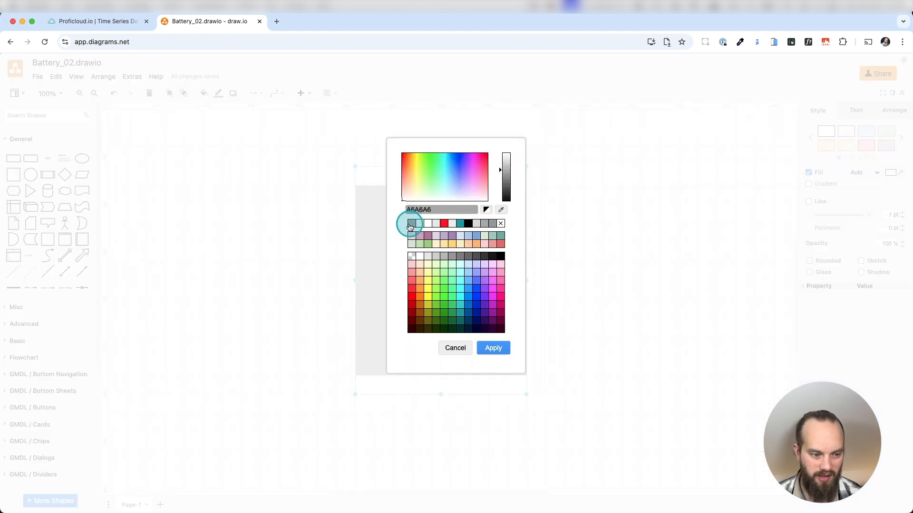
{"action": "left_click", "coordinate": [505, 348]}
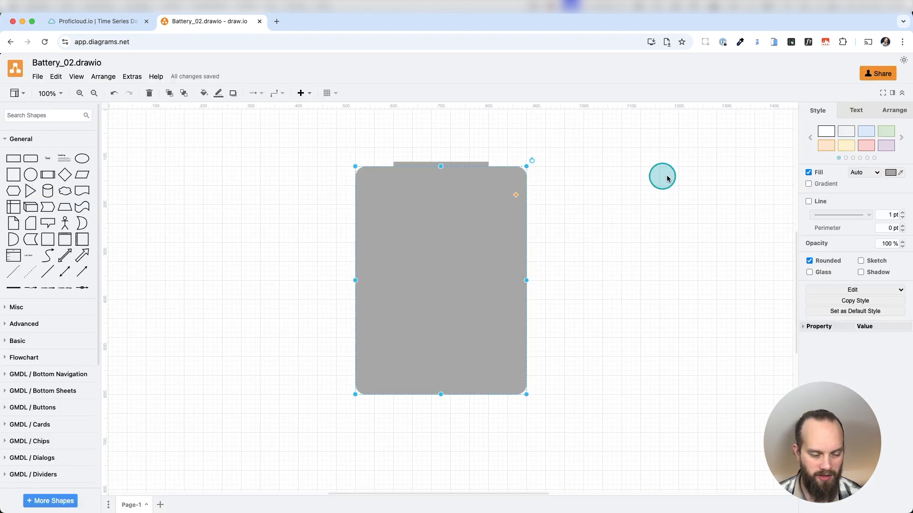
Add a text element, enlarge it to about 200 by 80 pt, and place it beside the battery
{"action": "left_click", "coordinate": [671, 178]}
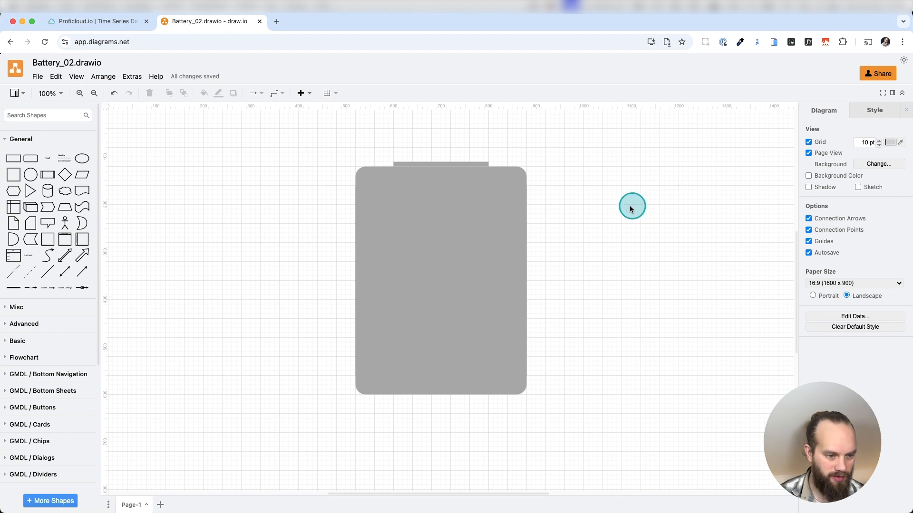
{"action": "mouse_move", "coordinate": [47, 159]}
{"action": "left_click", "coordinate": [47, 160]}
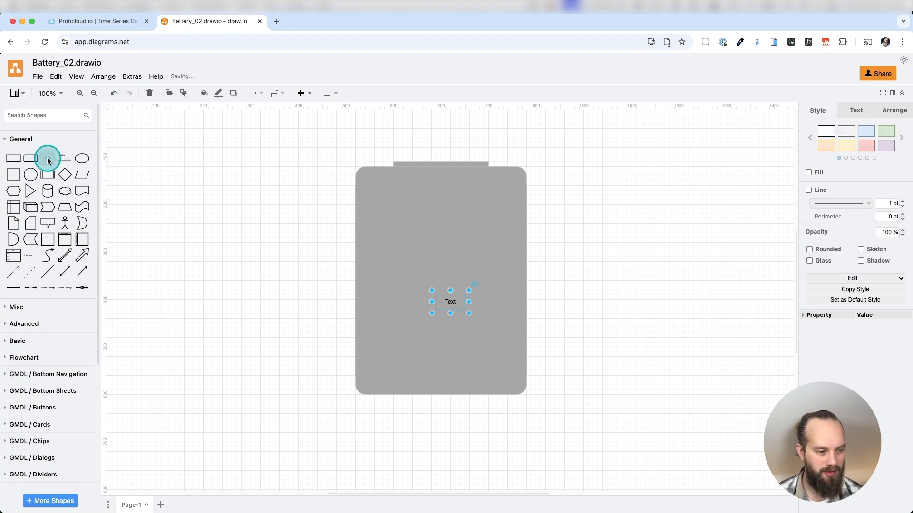
{"action": "left_click_drag", "start_coordinate": [456, 302], "coordinate": [659, 261]}
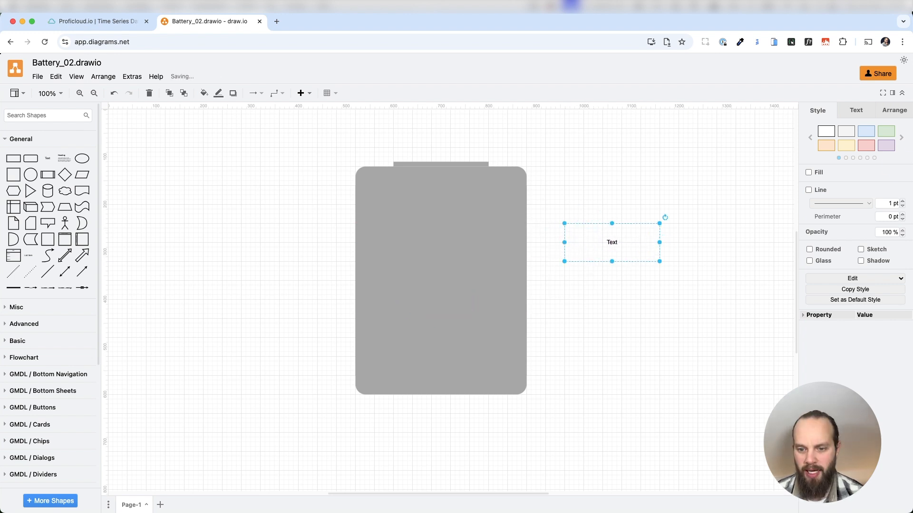
Set the text element's font size to 24 px and change its wording to "State of Charge"
{"action": "left_click", "coordinate": [854, 111]}
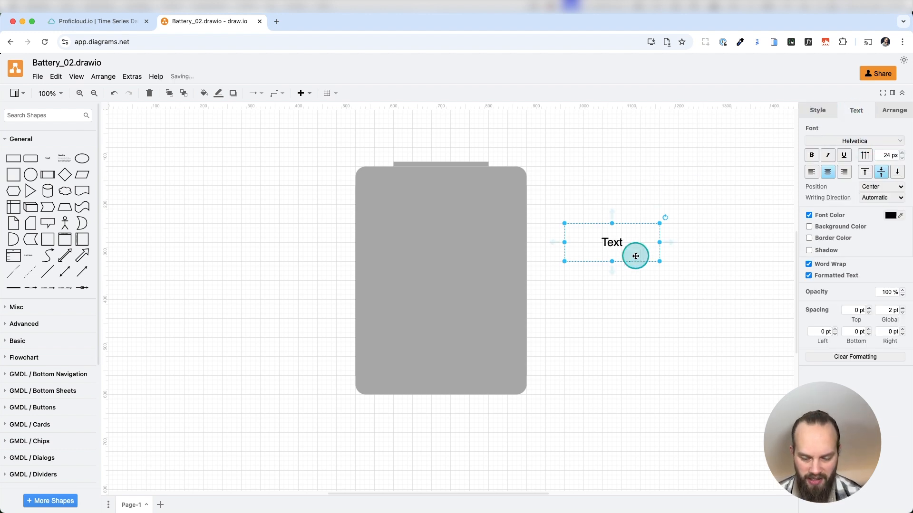
{"action": "double_click", "coordinate": [613, 243]}
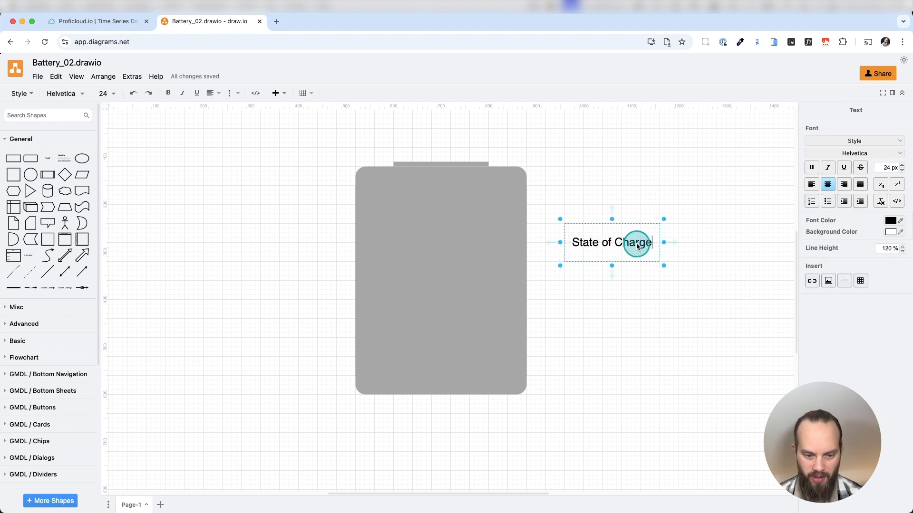
{"action": "left_click", "coordinate": [628, 281]}
{"action": "left_click", "coordinate": [611, 247]}
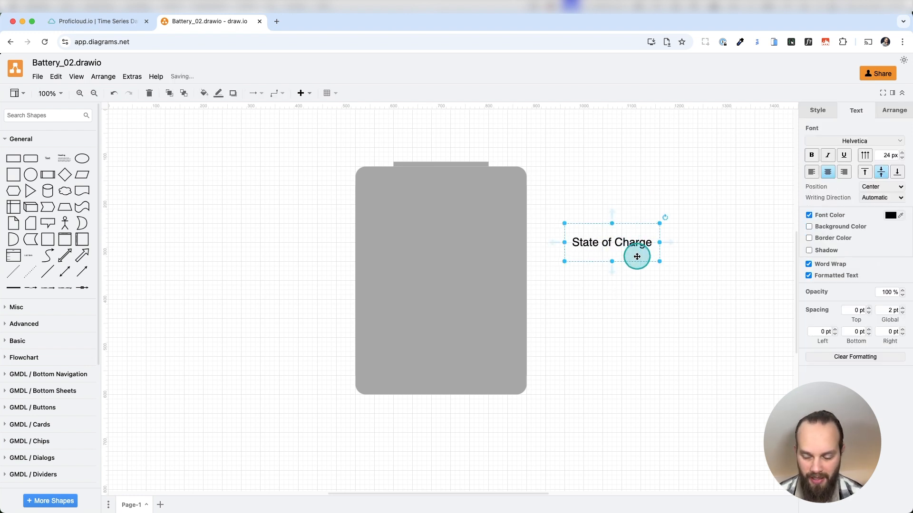
Assign the ID State_Of_Charge_Value to the State of Charge text element
{"action": "key", "text": "ctrl+m"}
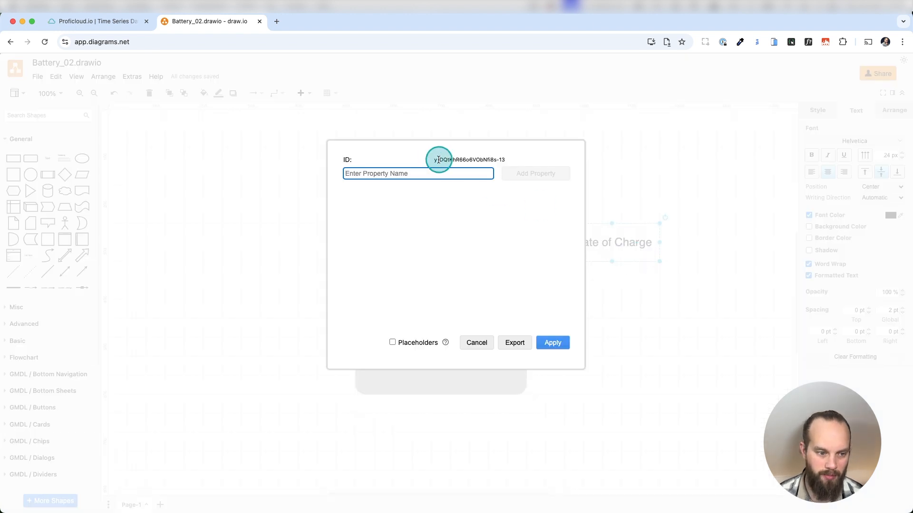
{"action": "left_click", "coordinate": [456, 159]}
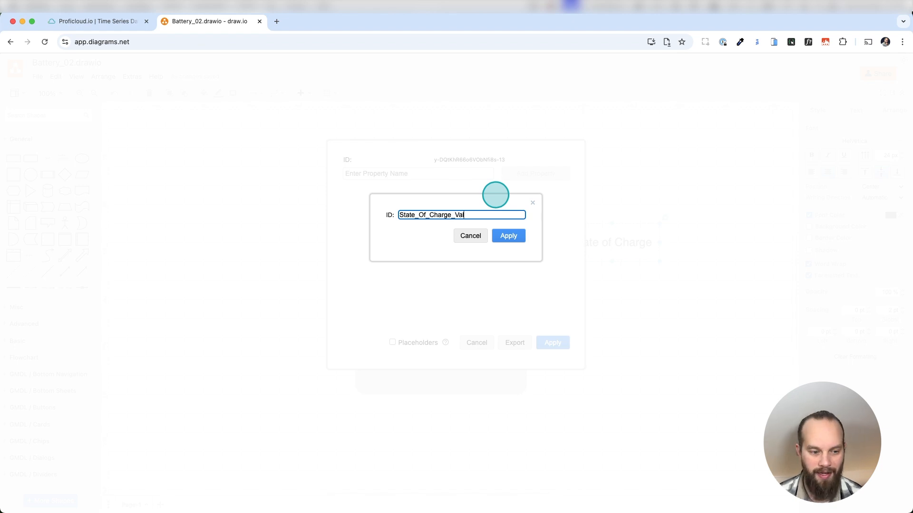
{"action": "left_click", "coordinate": [508, 235]}
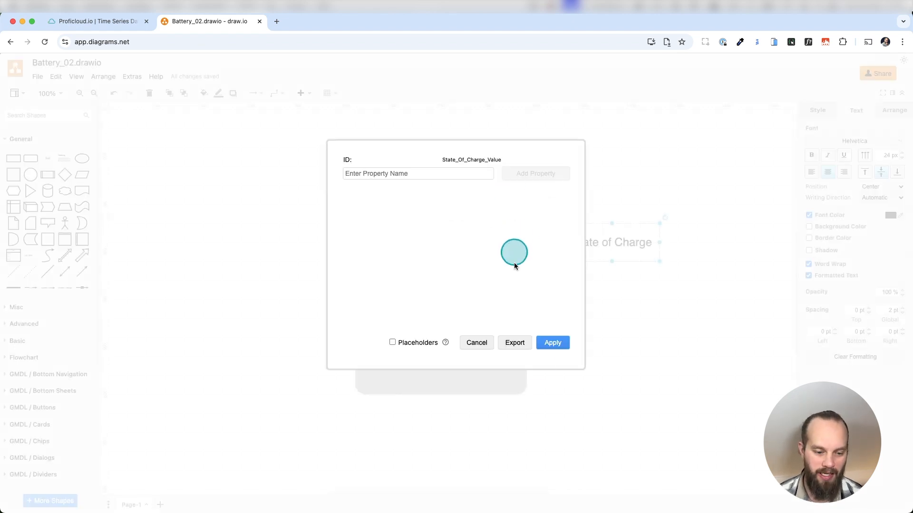
{"action": "left_click", "coordinate": [553, 344]}
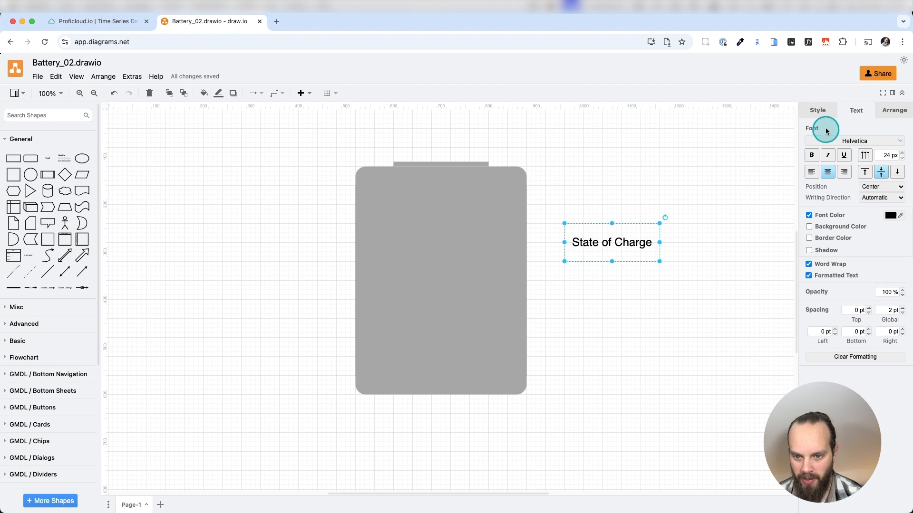
Fill the State of Charge label with automatic white FFFFFF and move it onto the middle of the battery body
{"action": "left_click", "coordinate": [816, 111]}
{"action": "left_click", "coordinate": [809, 174]}
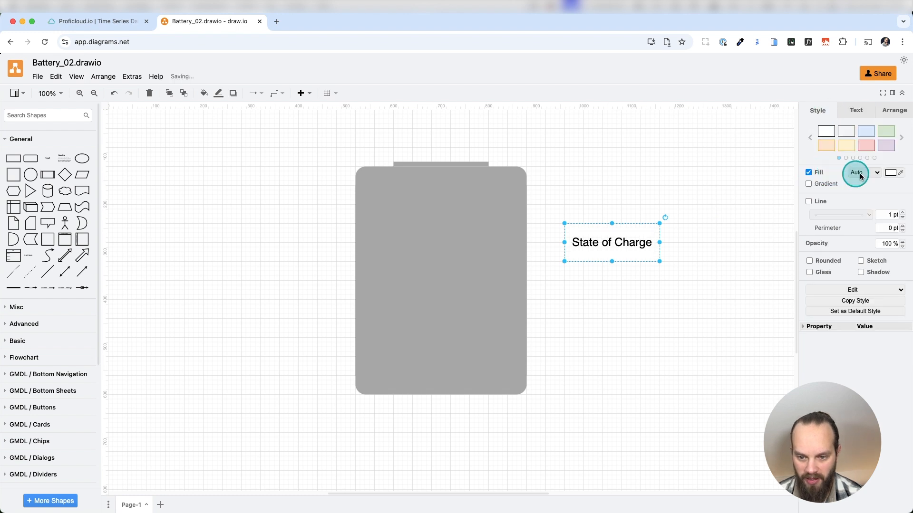
{"action": "left_click", "coordinate": [892, 173]}
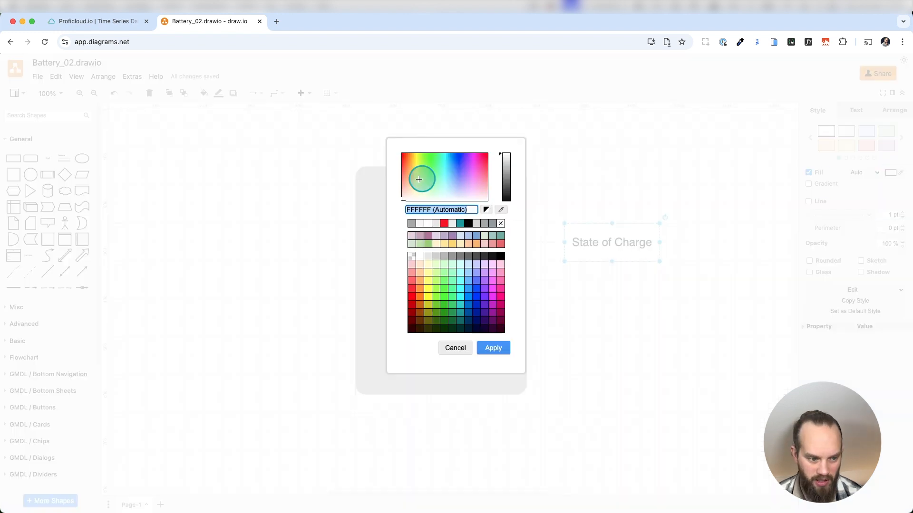
{"action": "left_click", "coordinate": [493, 348]}
{"action": "left_click_drag", "start_coordinate": [642, 259], "coordinate": [473, 301]}
{"action": "left_click", "coordinate": [586, 132]}
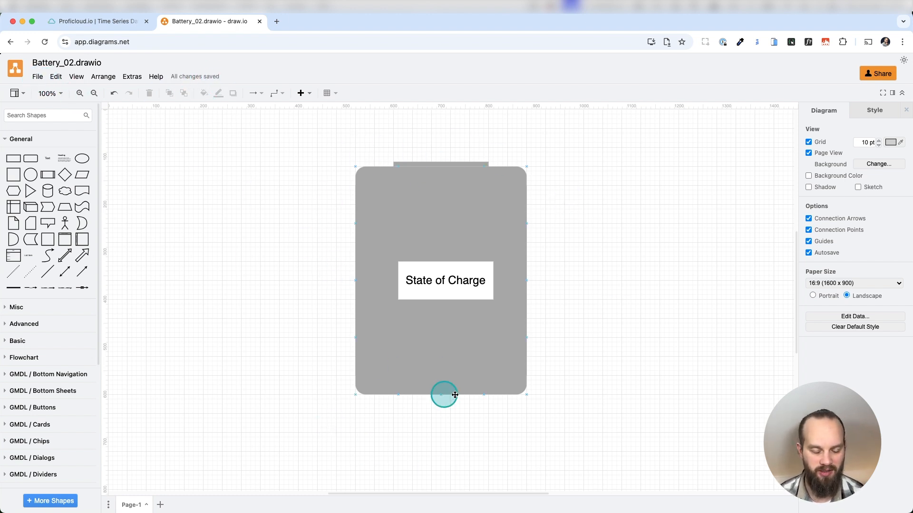
Export the diagram as compressed XML into a new window and copy the entire XML code
{"action": "left_click", "coordinate": [37, 76]}
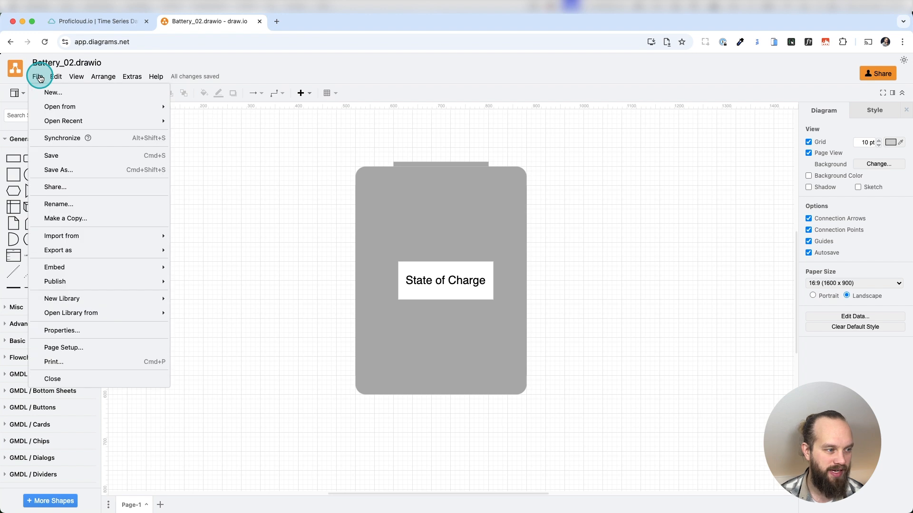
{"action": "mouse_move", "coordinate": [86, 251]}
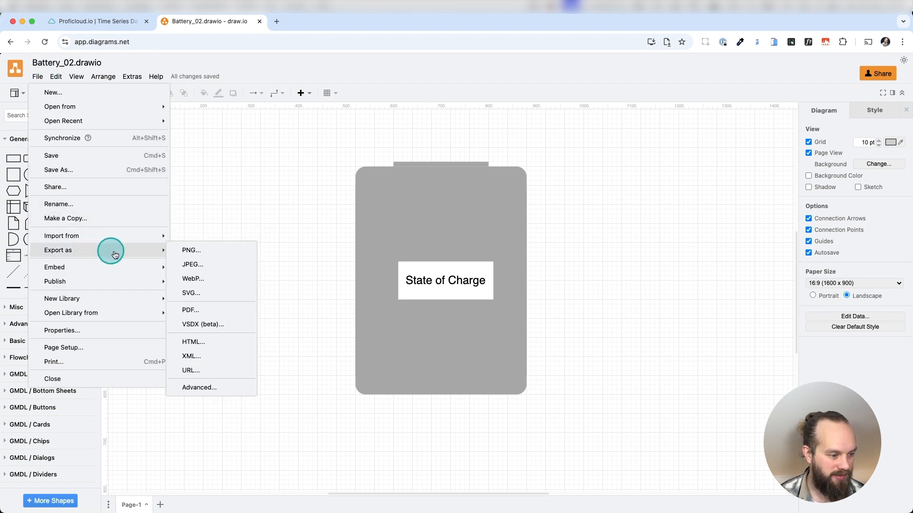
{"action": "left_click", "coordinate": [211, 356]}
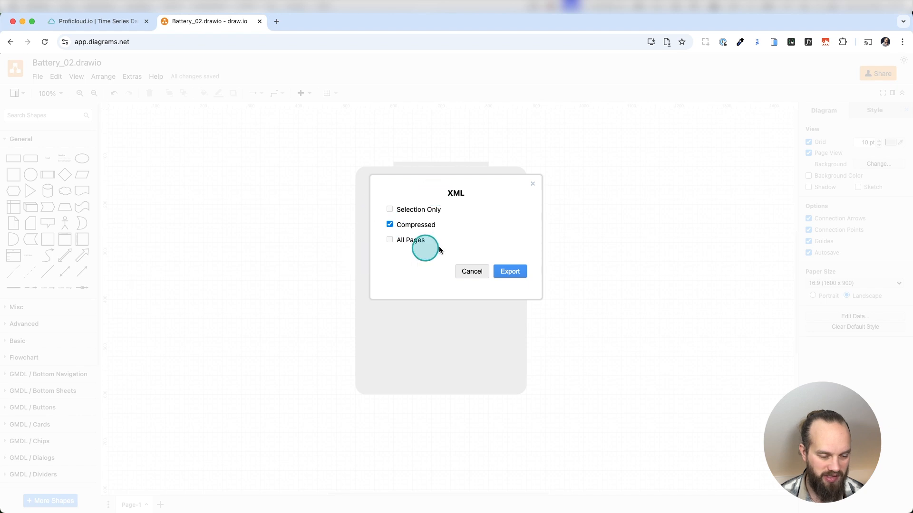
{"action": "left_click", "coordinate": [514, 270]}
{"action": "left_click", "coordinate": [418, 220]}
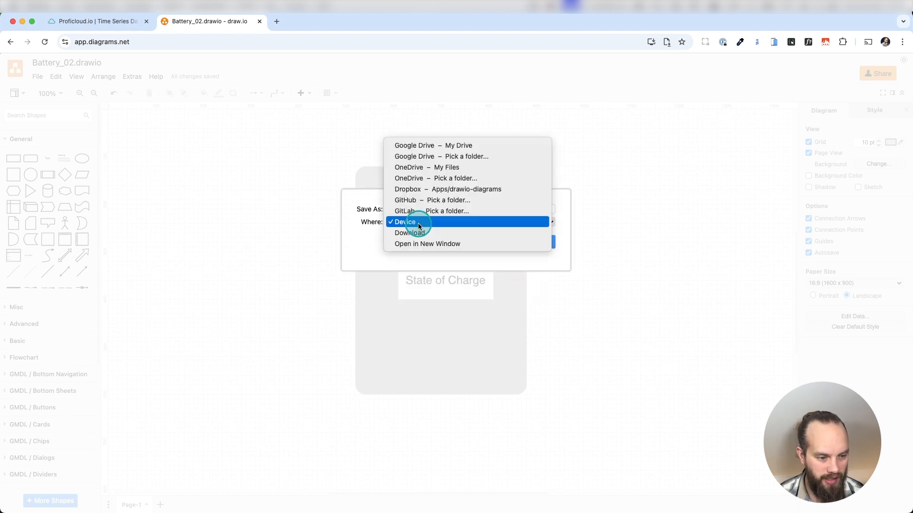
{"action": "left_click", "coordinate": [435, 240]}
{"action": "left_click", "coordinate": [539, 241]}
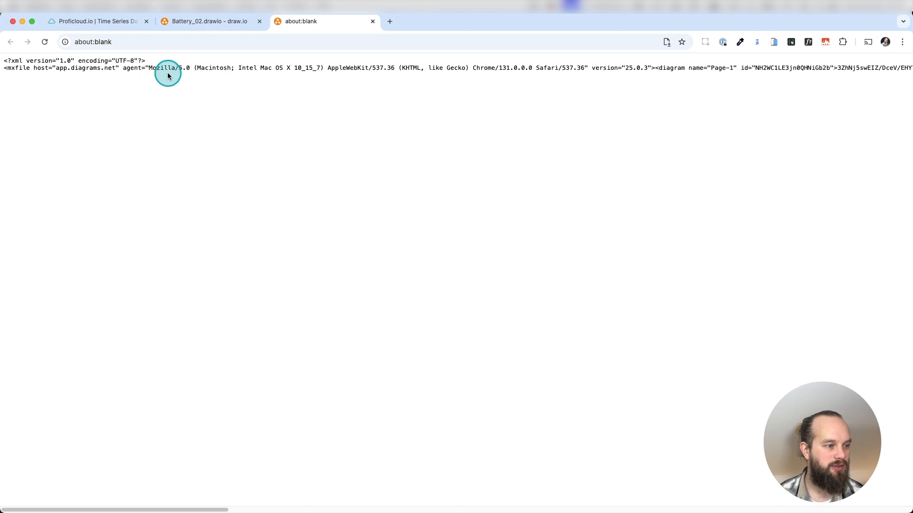
{"action": "key", "text": "super+a"}
Switch to the Proficloud panel editor and replace the flowchart's XML source content with the copied battery diagram code
{"action": "left_click", "coordinate": [105, 22]}
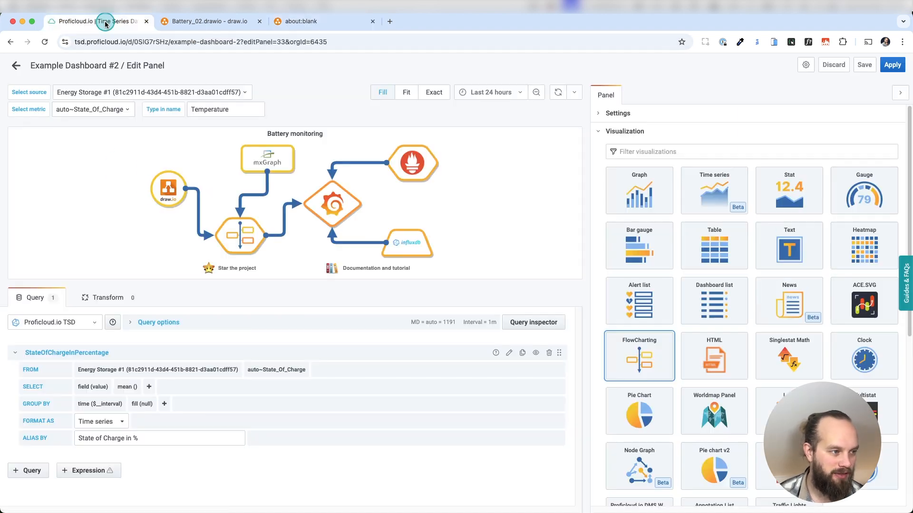
{"action": "scroll", "coordinate": [701, 357], "scroll_direction": "down", "scroll_amount": 6}
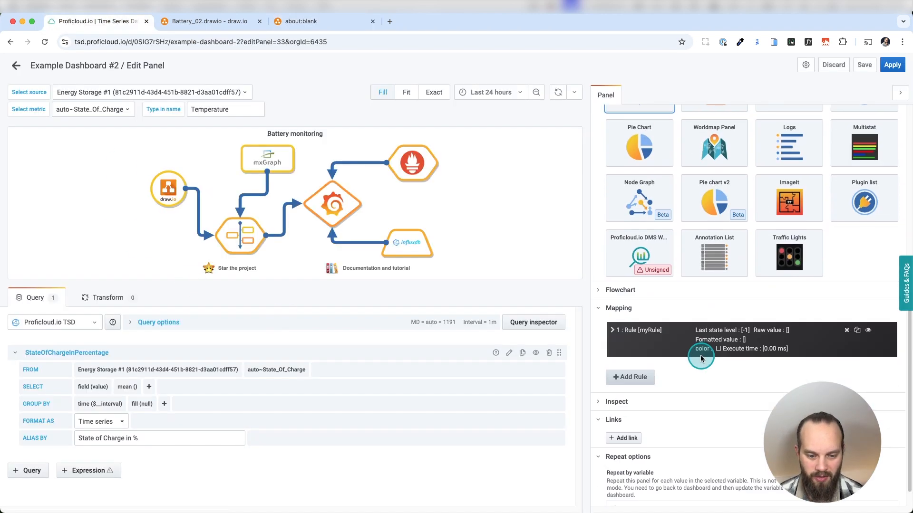
{"action": "left_click", "coordinate": [597, 283]}
{"action": "scroll", "coordinate": [654, 322], "scroll_direction": "down", "scroll_amount": 3}
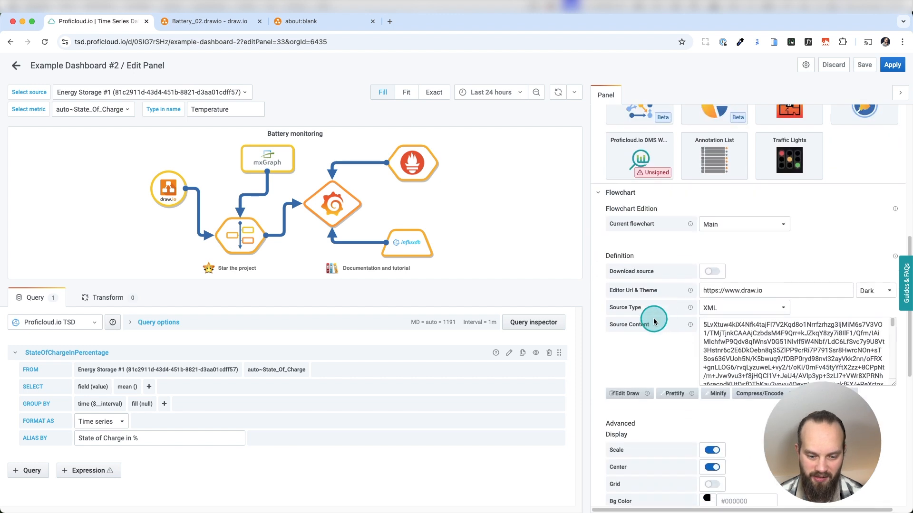
{"action": "left_click", "coordinate": [777, 369]}
{"action": "key", "text": "super+a"}
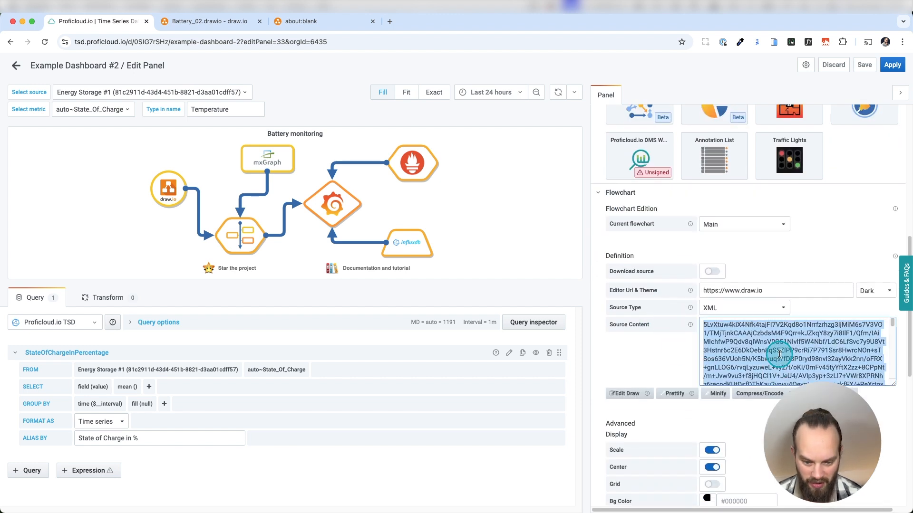
{"action": "key", "text": "BackSpace"}
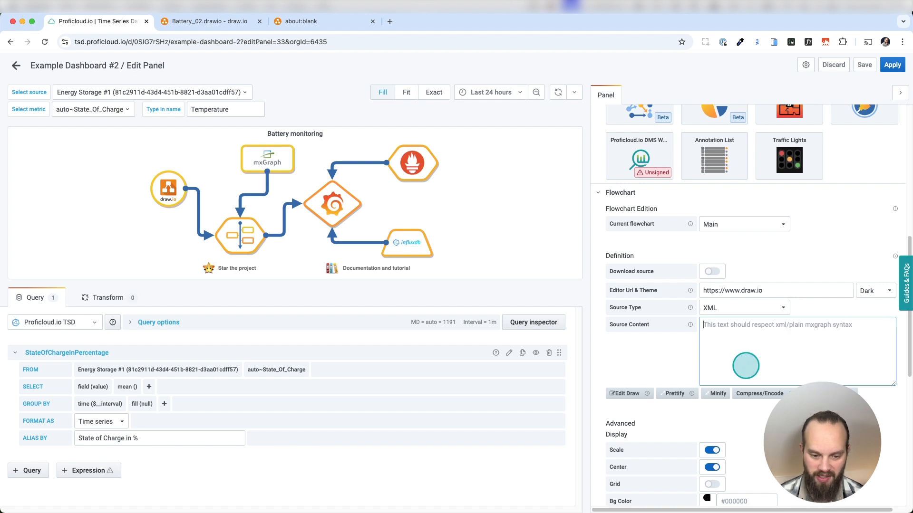
{"action": "left_click", "coordinate": [674, 360]}
{"action": "left_click", "coordinate": [762, 349]}
{"action": "key", "text": "super+v"}
{"action": "left_click", "coordinate": [673, 356]}
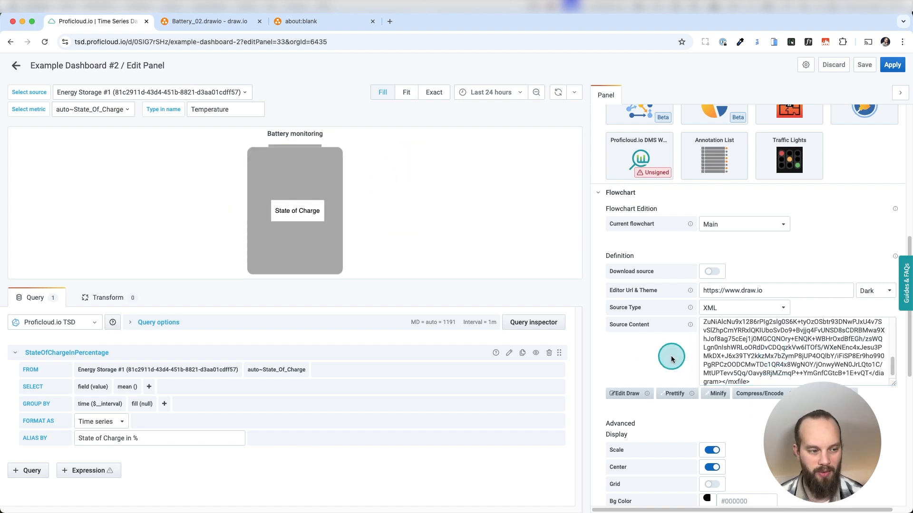
Try the flowchart display without the Center option and restore the centring
{"action": "scroll", "coordinate": [744, 394], "scroll_direction": "down", "scroll_amount": 5}
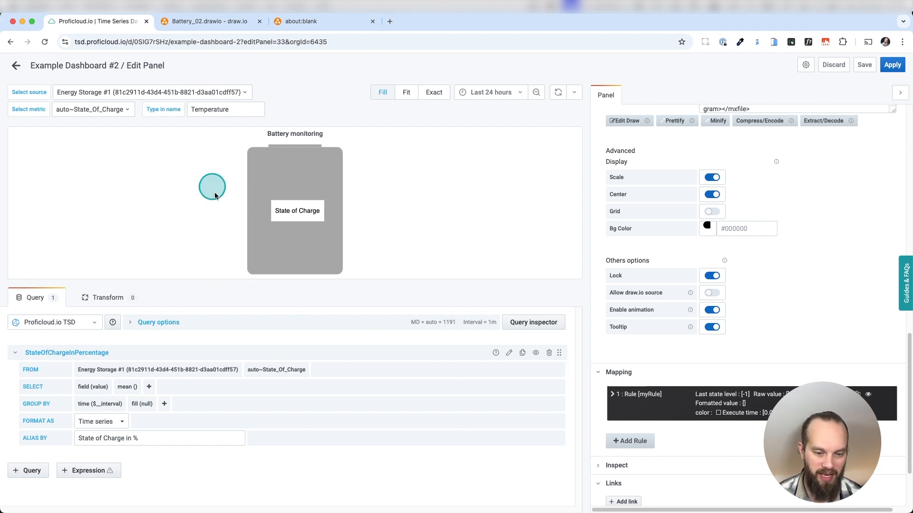
{"action": "left_click", "coordinate": [711, 194]}
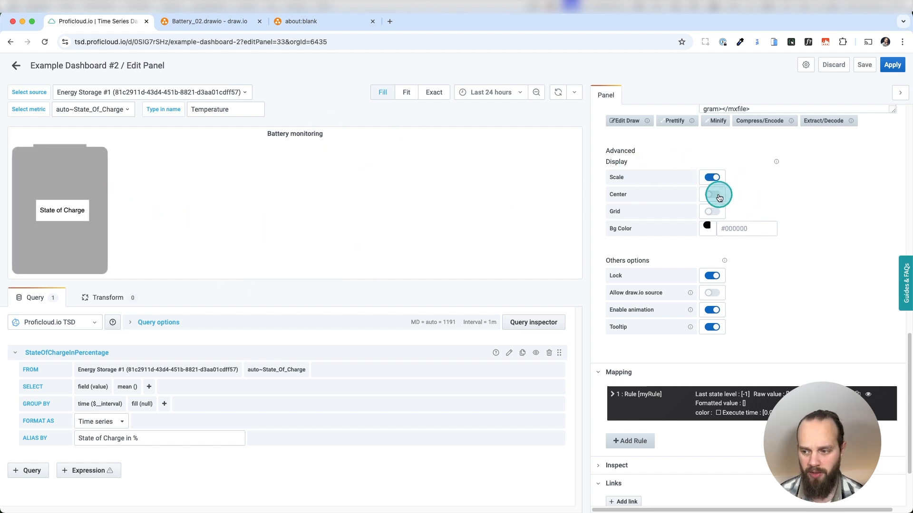
{"action": "left_click", "coordinate": [715, 197]}
{"action": "left_click", "coordinate": [713, 218]}
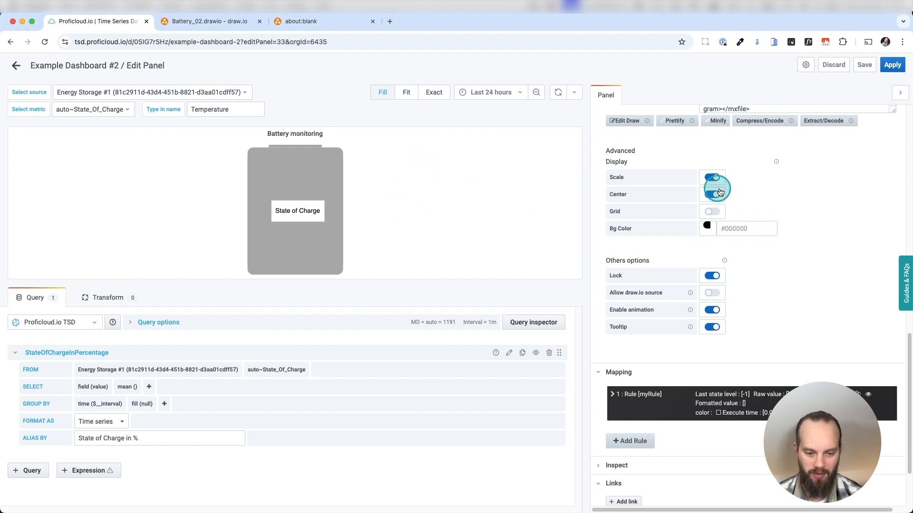
Collapse the Flowchart and Visualization settings so that the Mapping rules are within reach
{"action": "scroll", "coordinate": [801, 265], "scroll_direction": "down", "scroll_amount": 2}
{"action": "scroll", "coordinate": [801, 265], "scroll_direction": "down", "scroll_amount": 1}
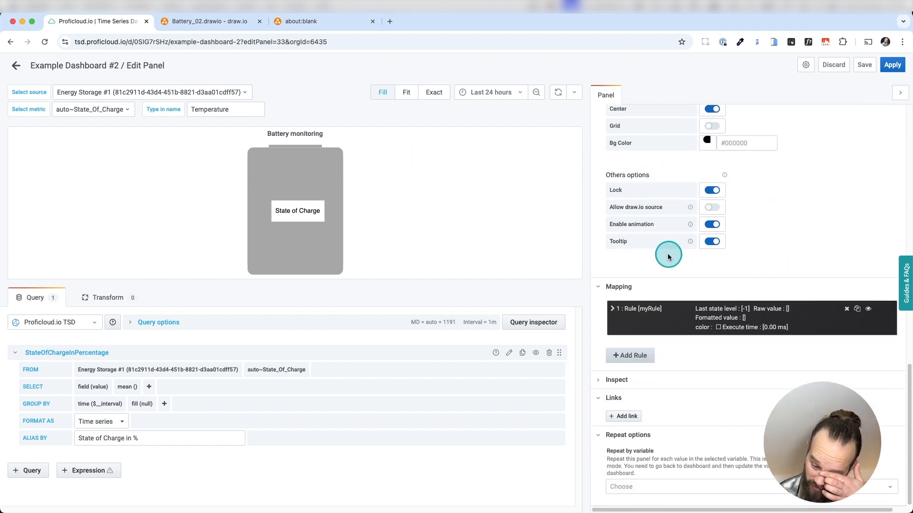
{"action": "scroll", "coordinate": [679, 171], "scroll_direction": "up", "scroll_amount": 10}
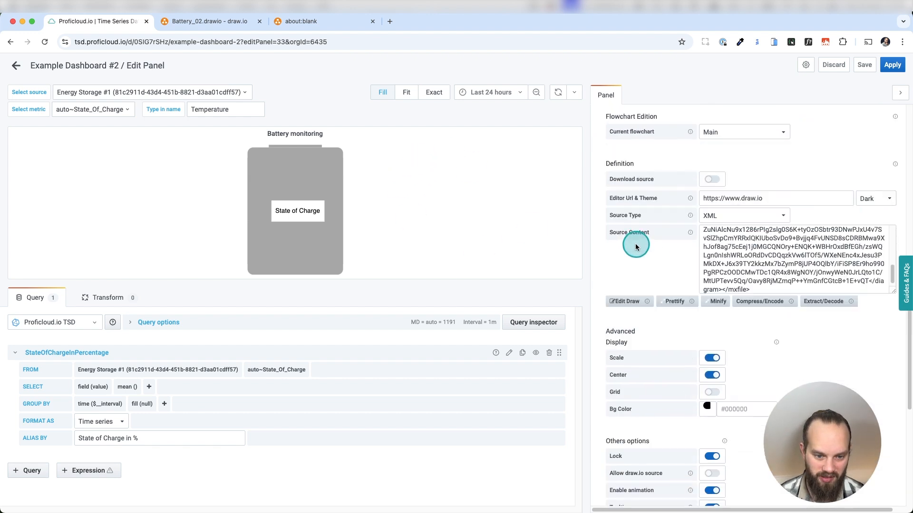
{"action": "scroll", "coordinate": [618, 233], "scroll_direction": "up", "scroll_amount": 10}
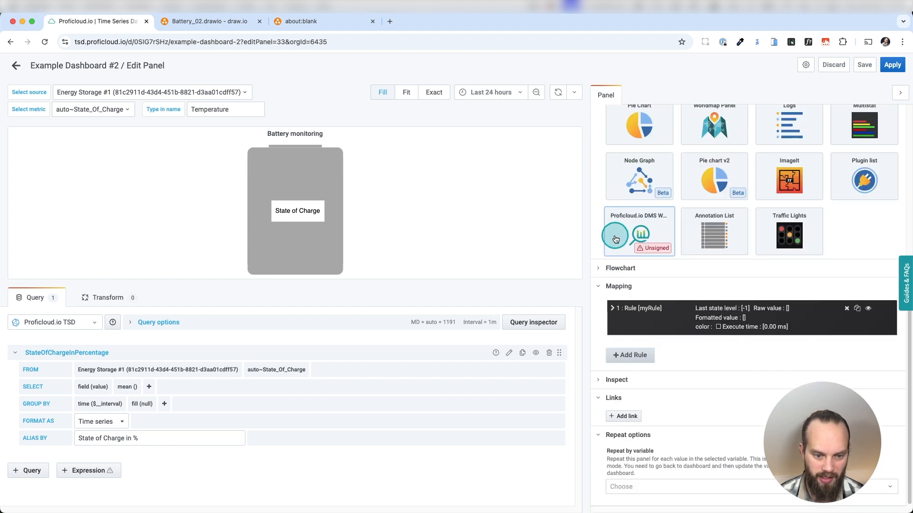
{"action": "left_click", "coordinate": [600, 136]}
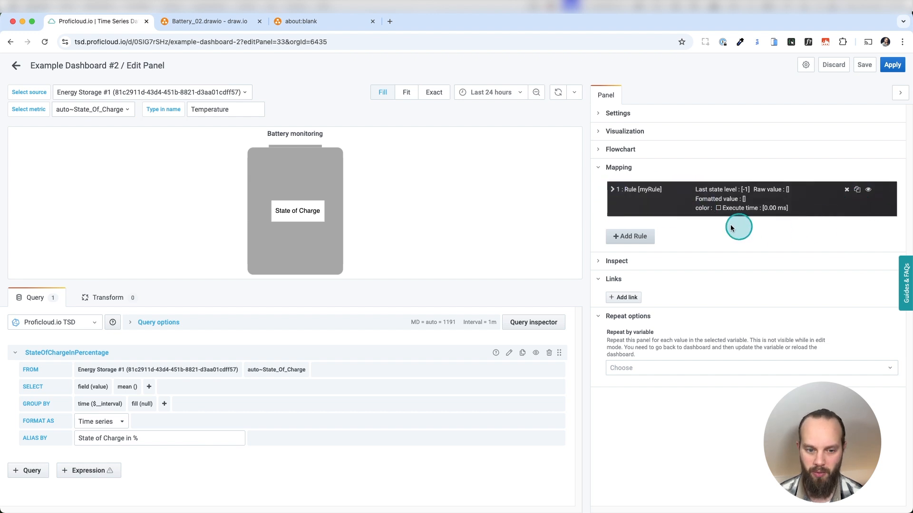
Rename the existing mapping rule to State of Charge Value, apply it to metric State of Charge in %, and set aggregation to Last (not null)
{"action": "left_click", "coordinate": [612, 190]}
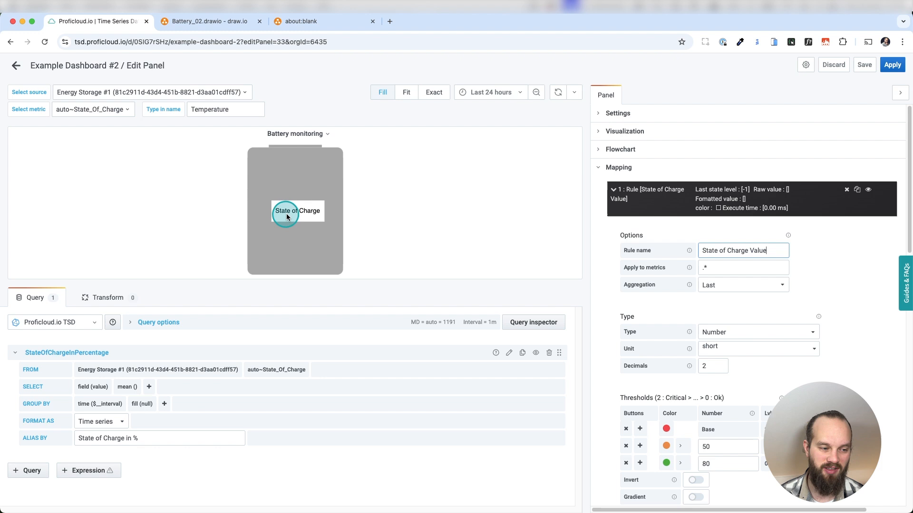
{"action": "double_click", "coordinate": [752, 267]}
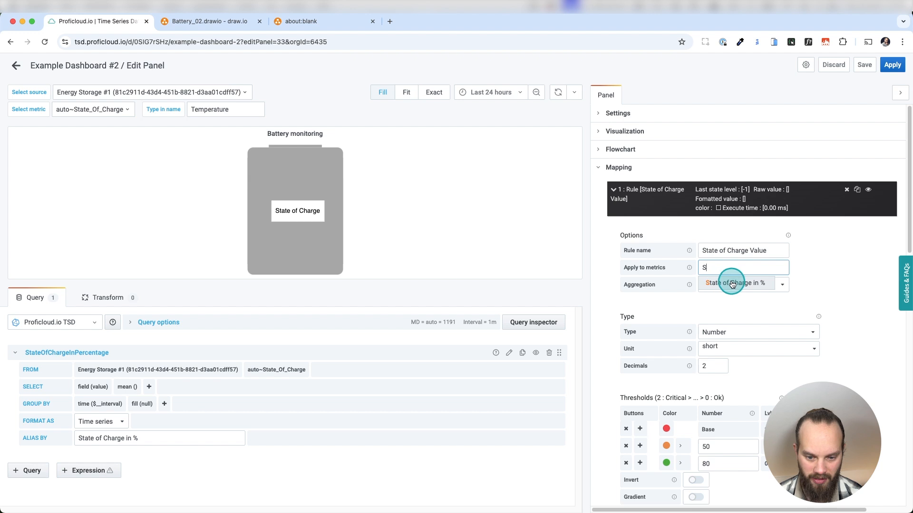
{"action": "type", "text": "S"}
{"action": "left_click", "coordinate": [733, 284]}
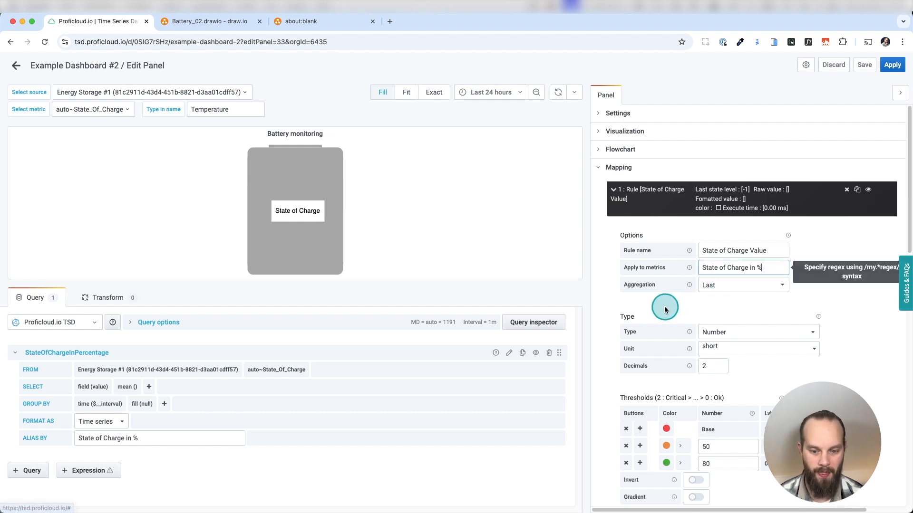
{"action": "left_click", "coordinate": [745, 284]}
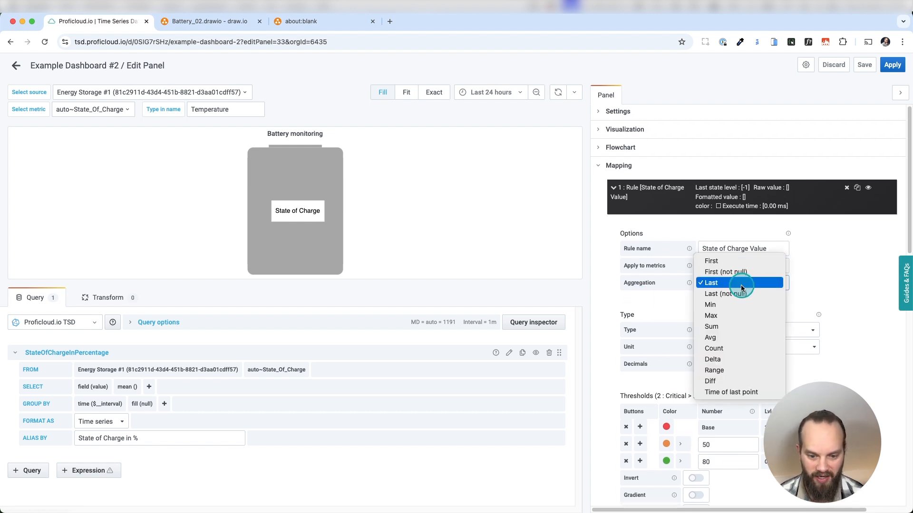
{"action": "left_click", "coordinate": [747, 294]}
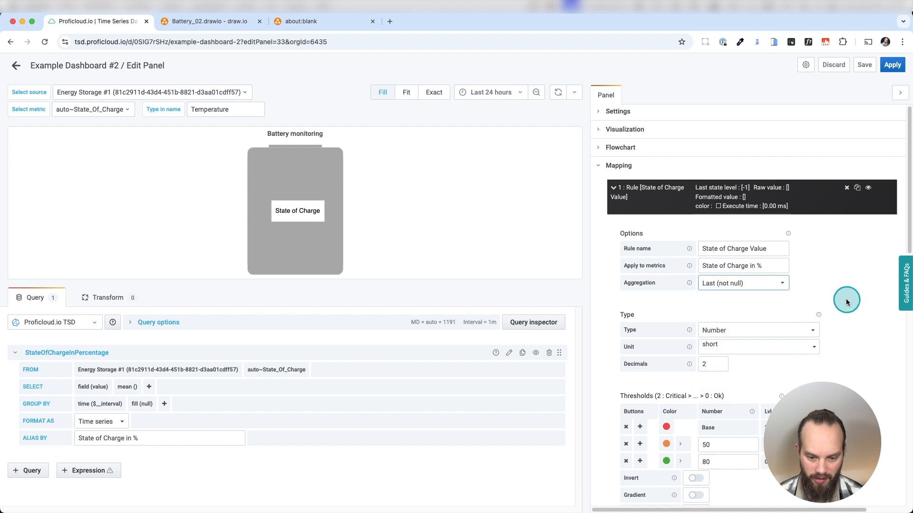
Set the rule's unit to Percent (0.0-1.0) and delete thresholds until only the red base level is left
{"action": "scroll", "coordinate": [865, 314], "scroll_direction": "down", "scroll_amount": 2}
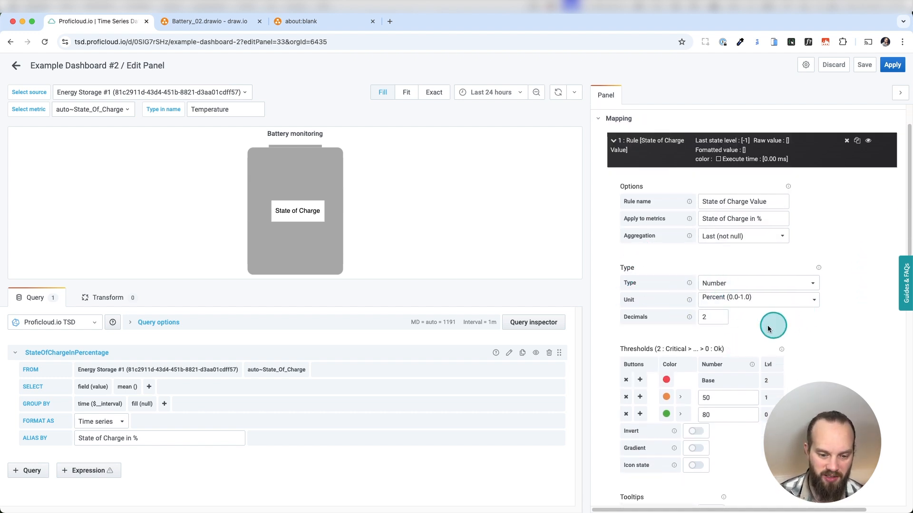
{"action": "scroll", "coordinate": [722, 311], "scroll_direction": "down", "scroll_amount": 2}
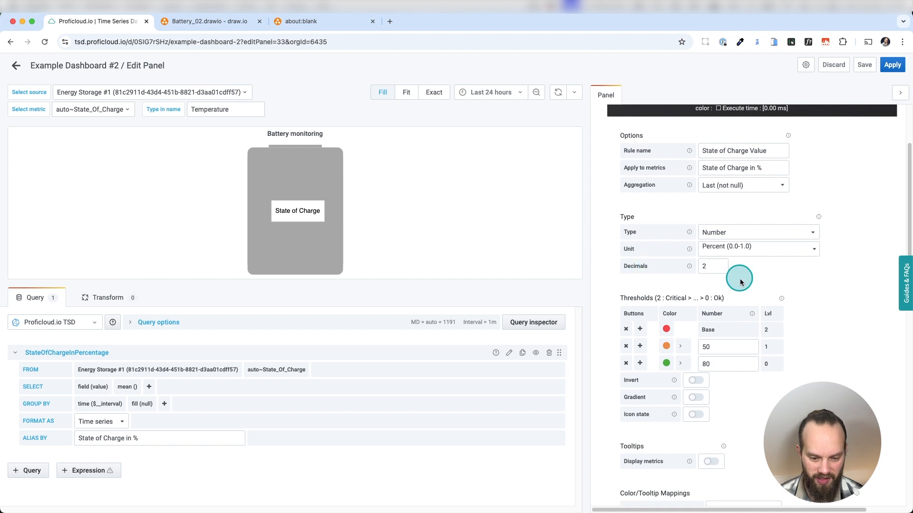
{"action": "scroll", "coordinate": [735, 400], "scroll_direction": "down", "scroll_amount": 2}
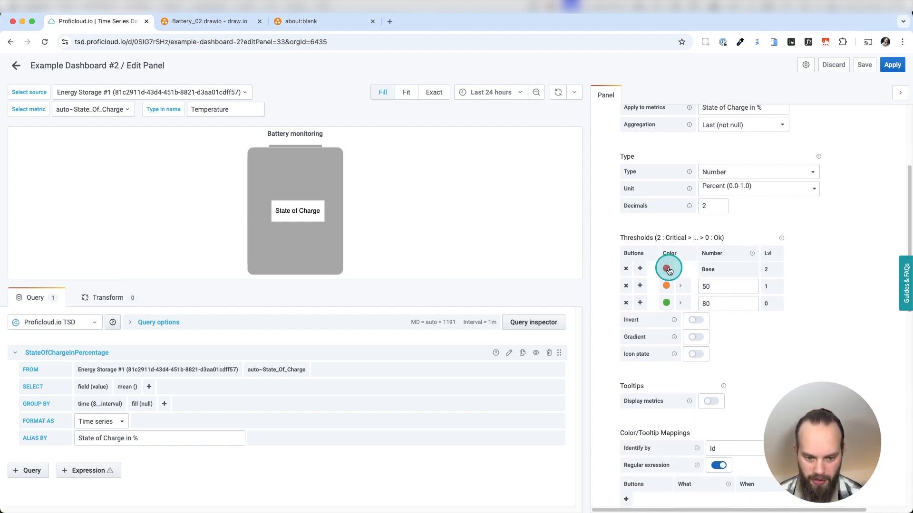
{"action": "left_click", "coordinate": [628, 285]}
{"action": "left_click", "coordinate": [629, 285]}
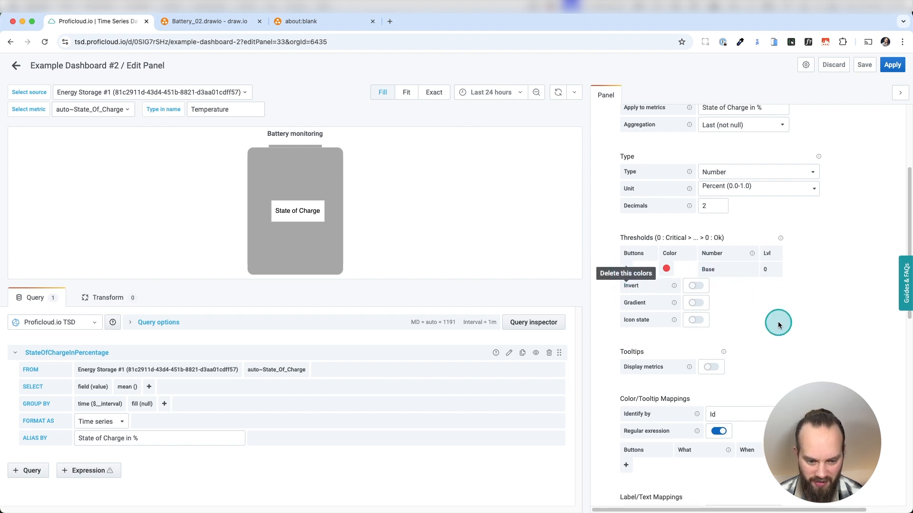
Add a label/text mapping identified by Id that targets the State_Of_Charge_Value element
{"action": "scroll", "coordinate": [629, 350], "scroll_direction": "down", "scroll_amount": 10}
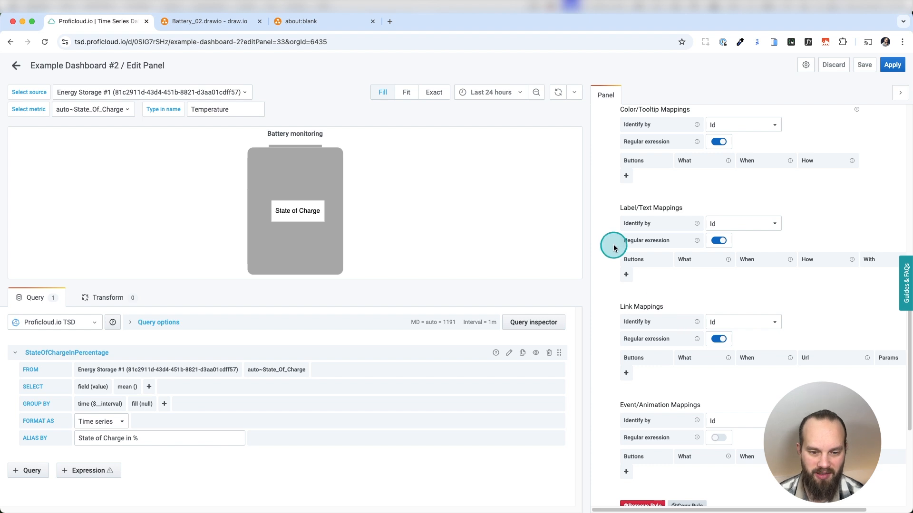
{"action": "scroll", "coordinate": [618, 245], "scroll_direction": "up", "scroll_amount": 1}
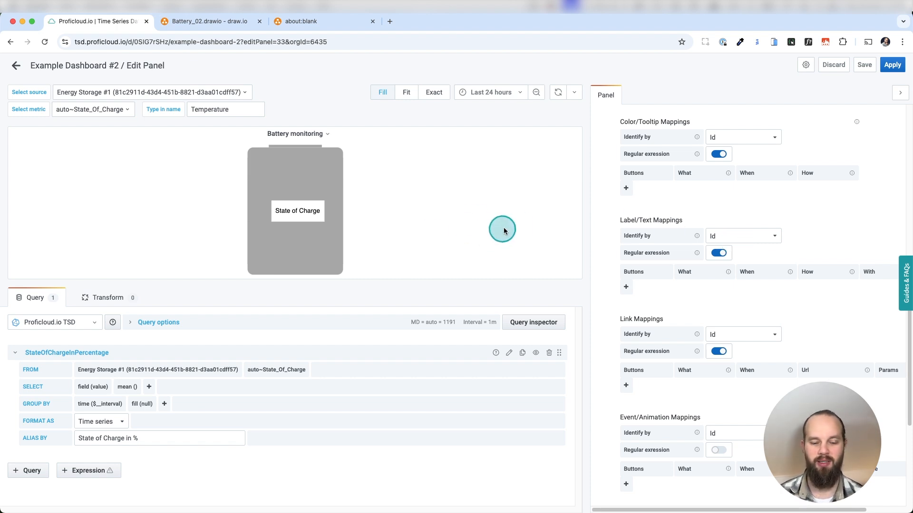
{"action": "left_click", "coordinate": [753, 238]}
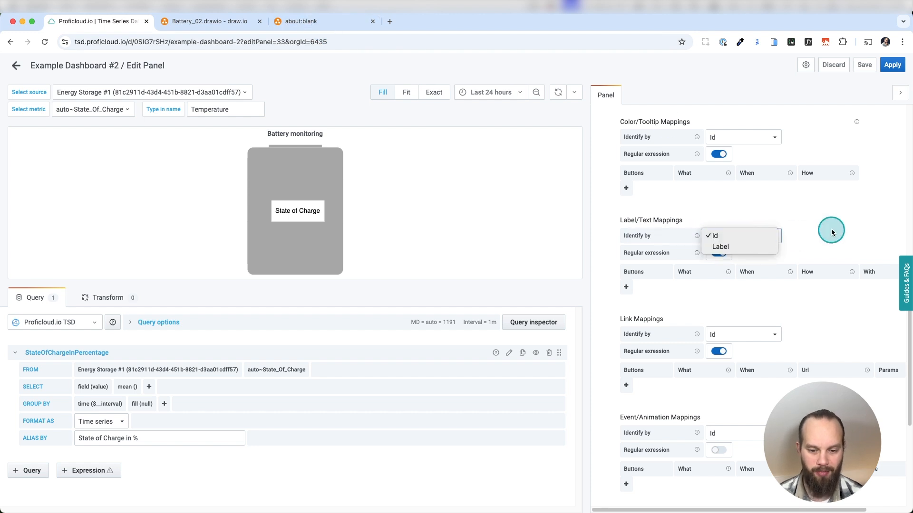
{"action": "left_click", "coordinate": [731, 253]}
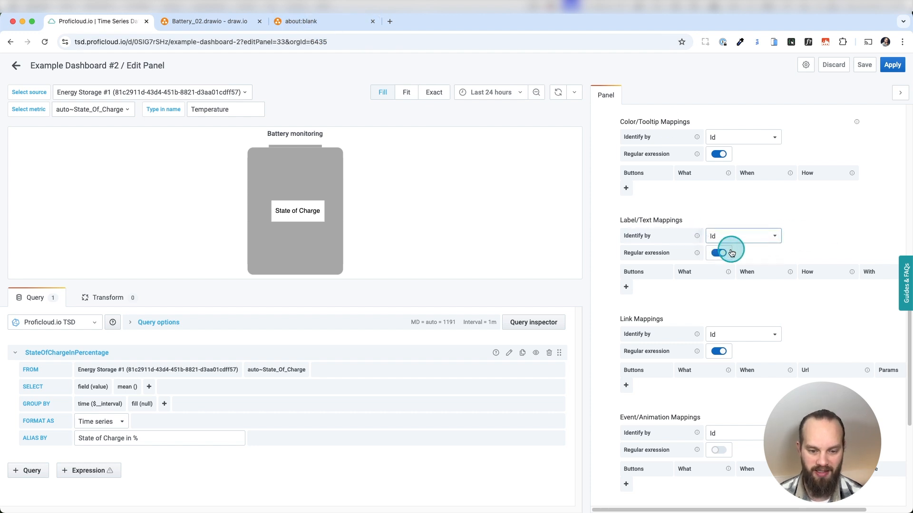
{"action": "left_click", "coordinate": [626, 291]}
{"action": "left_click", "coordinate": [702, 287]}
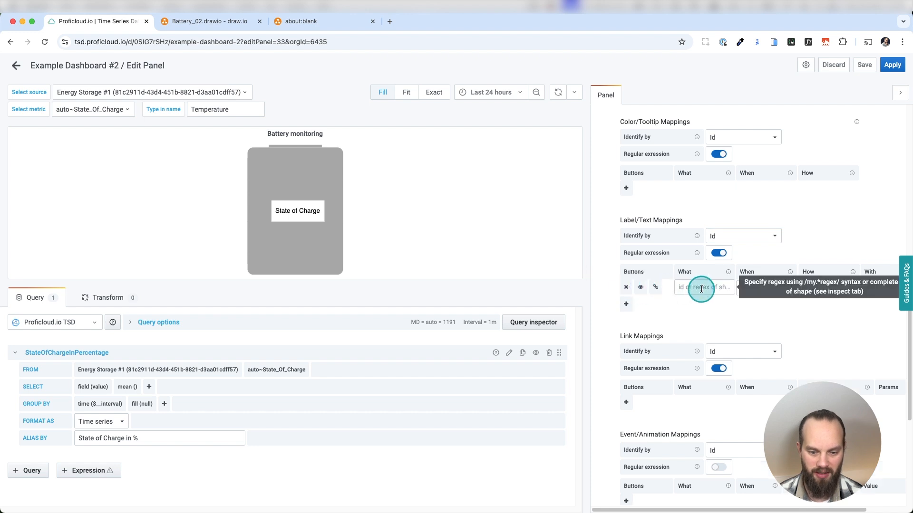
{"action": "scroll", "coordinate": [711, 404], "scroll_direction": "down", "scroll_amount": 2}
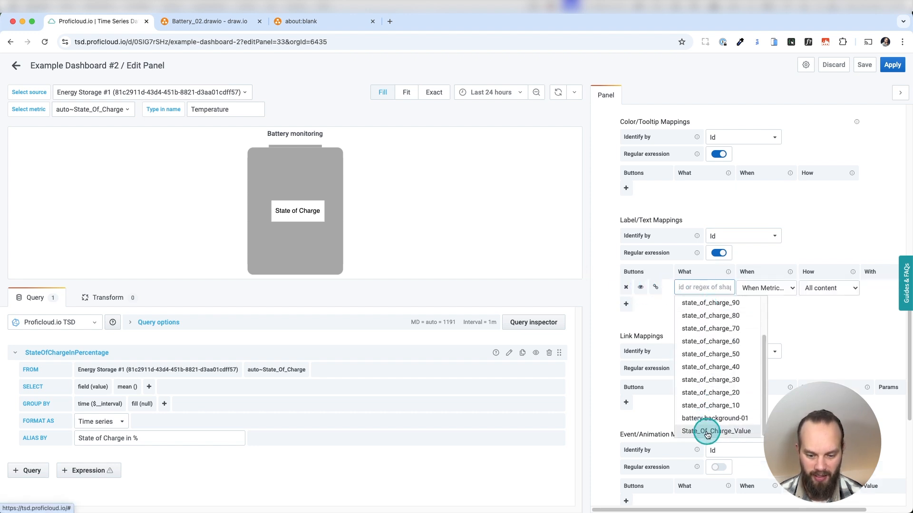
{"action": "left_click", "coordinate": [736, 431]}
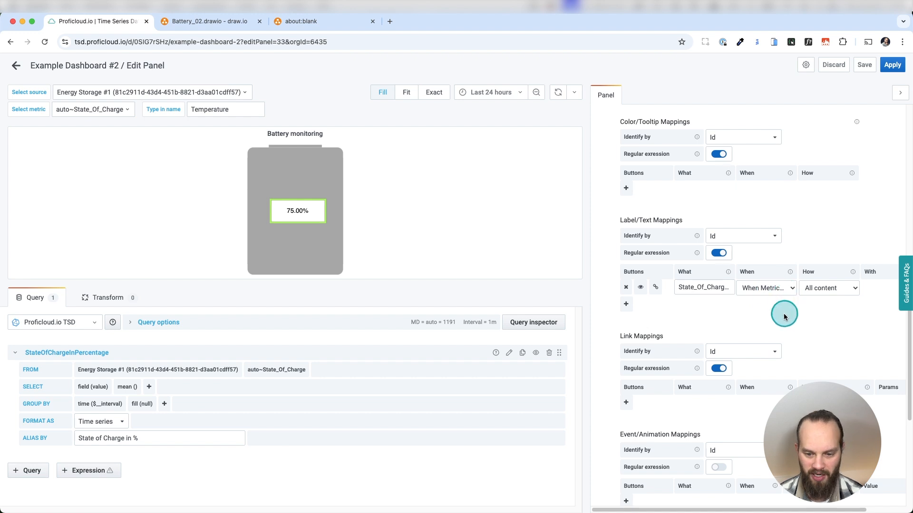
Check the When and How choices available for the State_Of_Charge_Value text mapping
{"action": "left_click", "coordinate": [767, 289]}
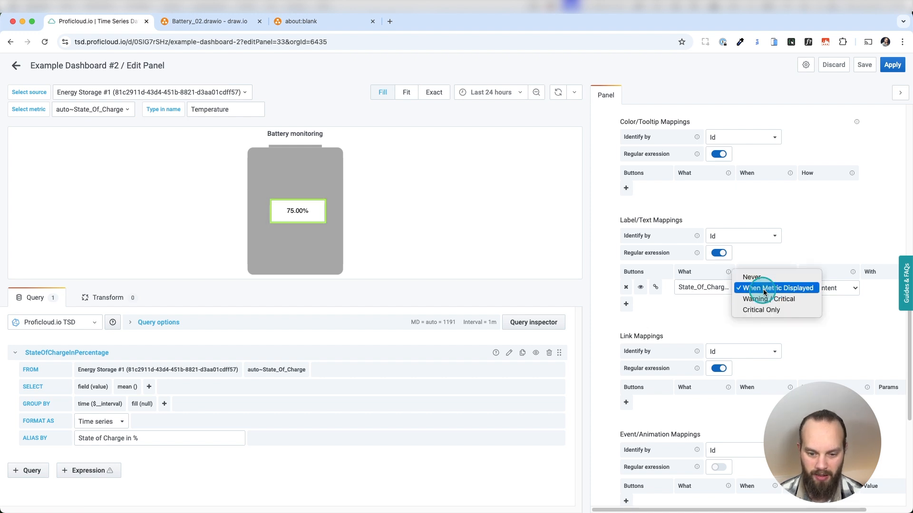
{"action": "left_click", "coordinate": [717, 305]}
{"action": "left_click", "coordinate": [838, 288]}
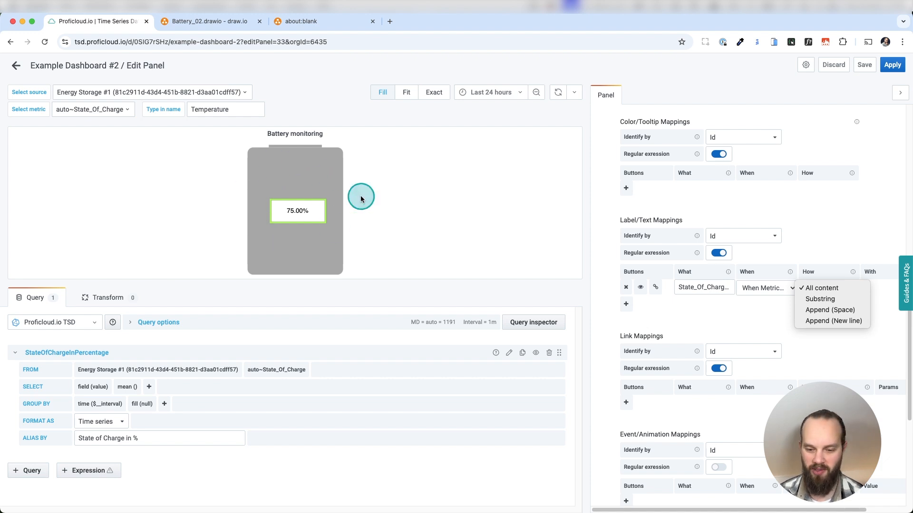
{"action": "left_click", "coordinate": [758, 315]}
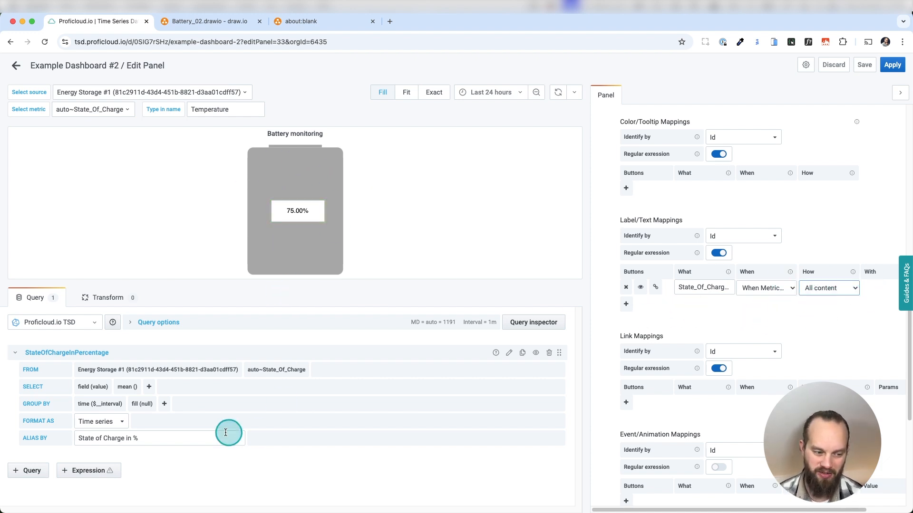
Collapse the first rule and add a second one named State of Charge (10%), applied to metric State of Charge in %
{"action": "scroll", "coordinate": [703, 314], "scroll_direction": "down", "scroll_amount": 1}
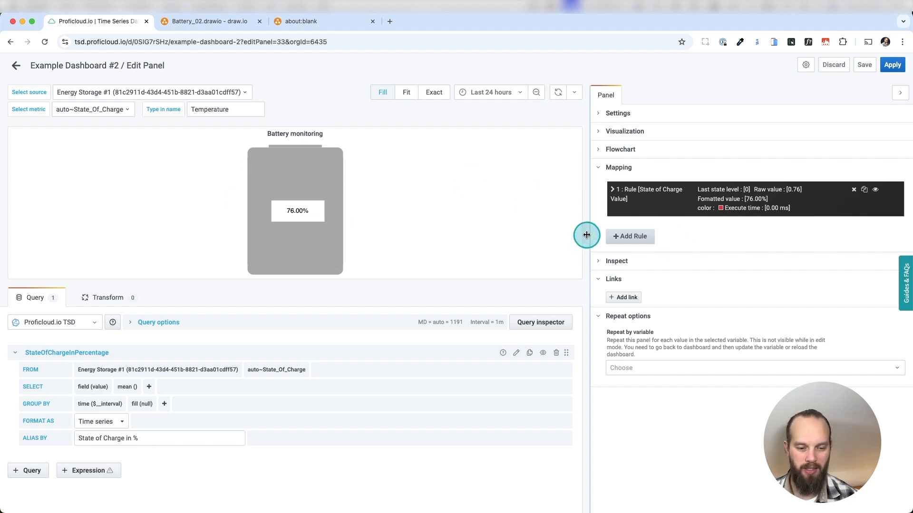
{"action": "left_click", "coordinate": [628, 237]}
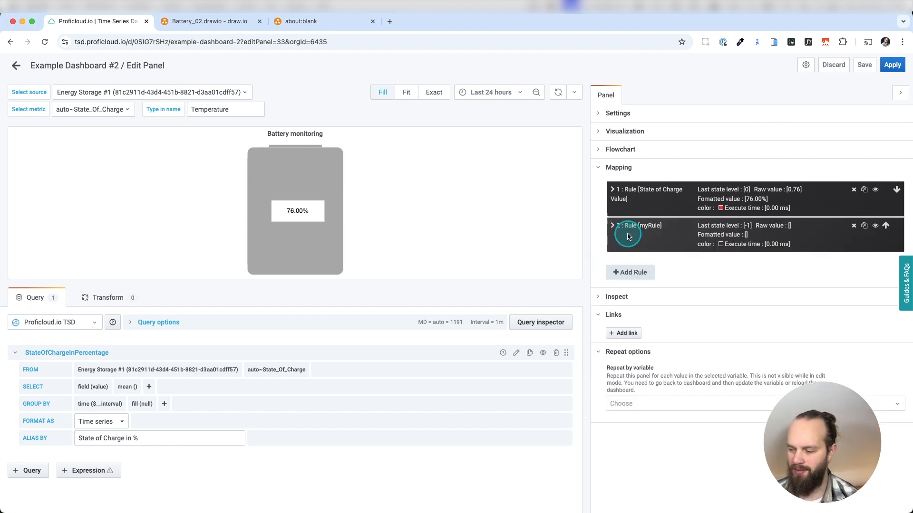
{"action": "left_click", "coordinate": [621, 227]}
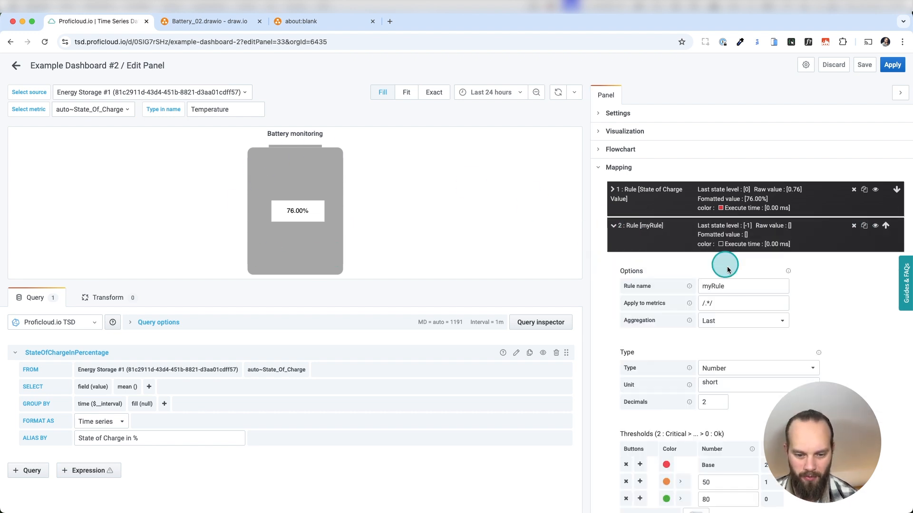
{"action": "left_click", "coordinate": [734, 285]}
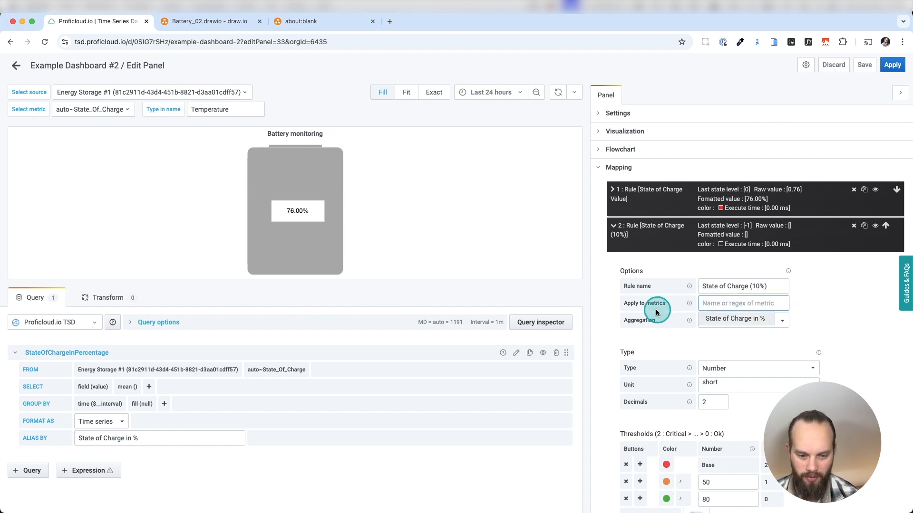
{"action": "left_click", "coordinate": [737, 318]}
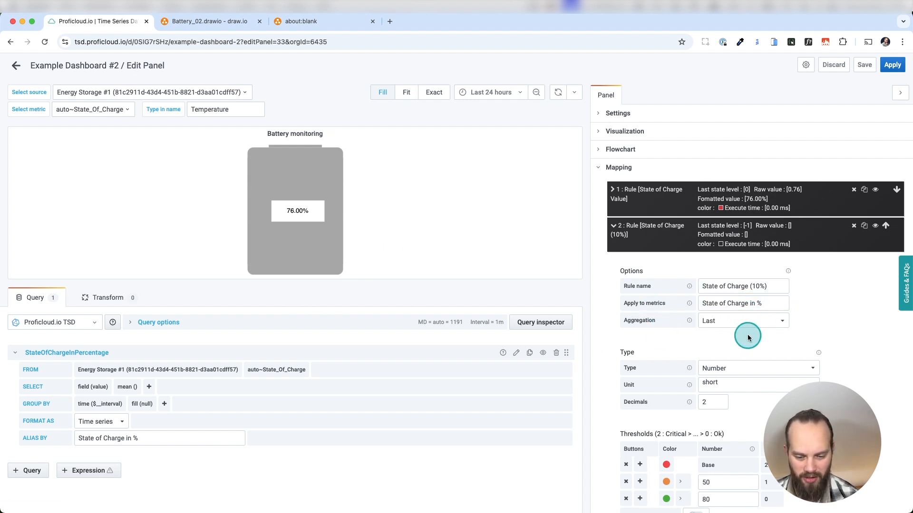
Delete the 80 threshold of the State of Charge (10%) rule and invert the threshold order
{"action": "scroll", "coordinate": [747, 335], "scroll_direction": "down", "scroll_amount": 3}
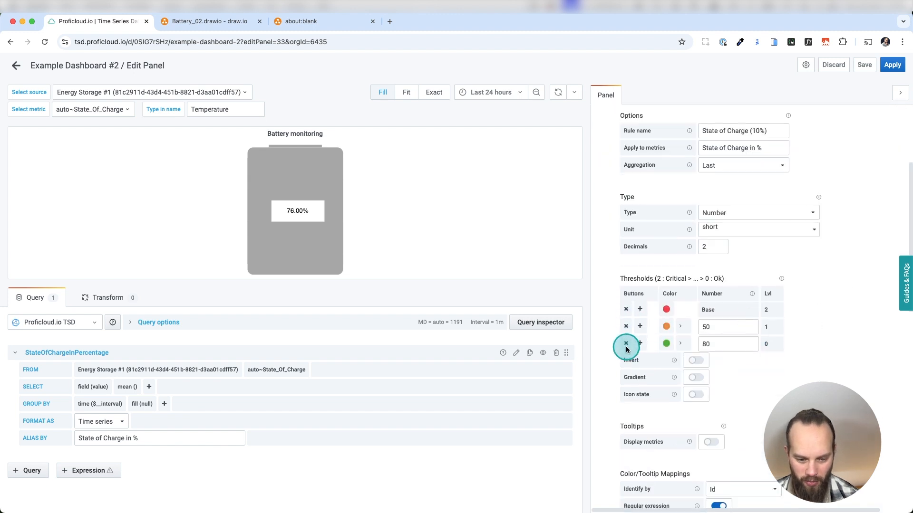
{"action": "left_click", "coordinate": [626, 348]}
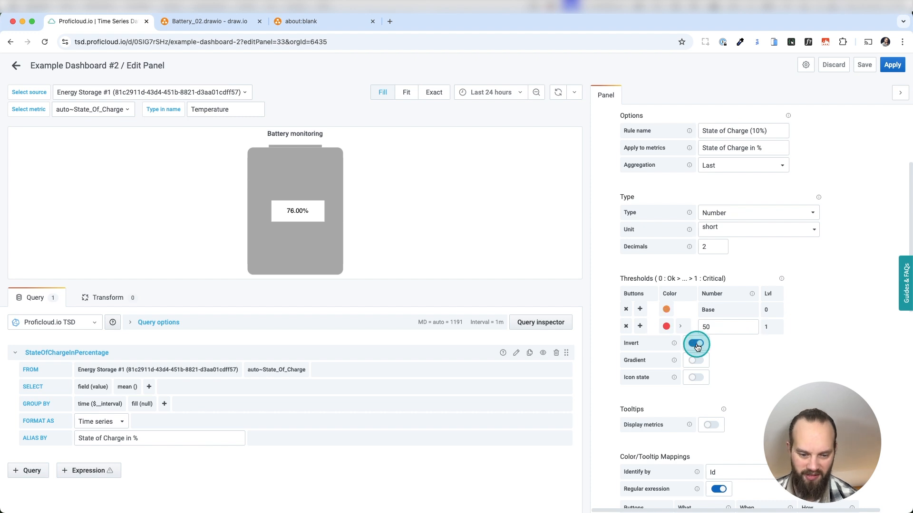
Make the base threshold colour fully transparent and set the second threshold to green with the number 0.1
{"action": "left_click", "coordinate": [666, 309]}
{"action": "left_click", "coordinate": [627, 267]}
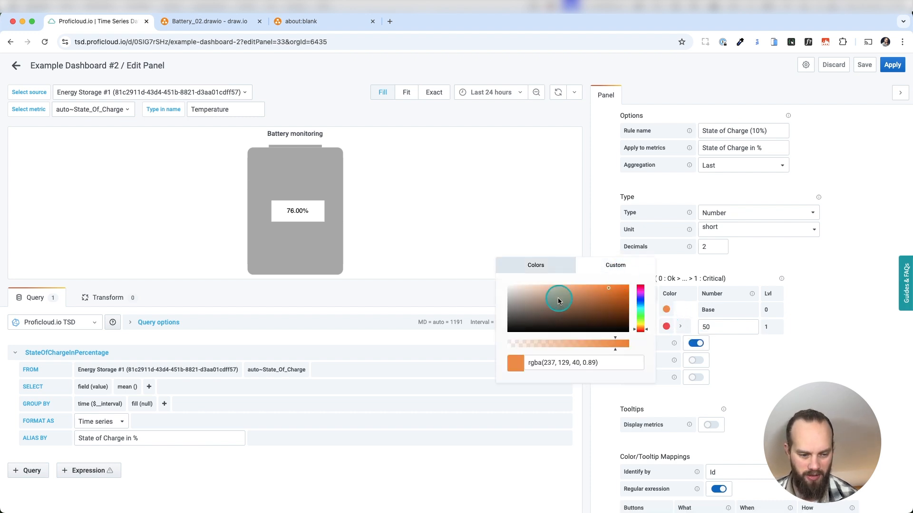
{"action": "left_click", "coordinate": [529, 344]}
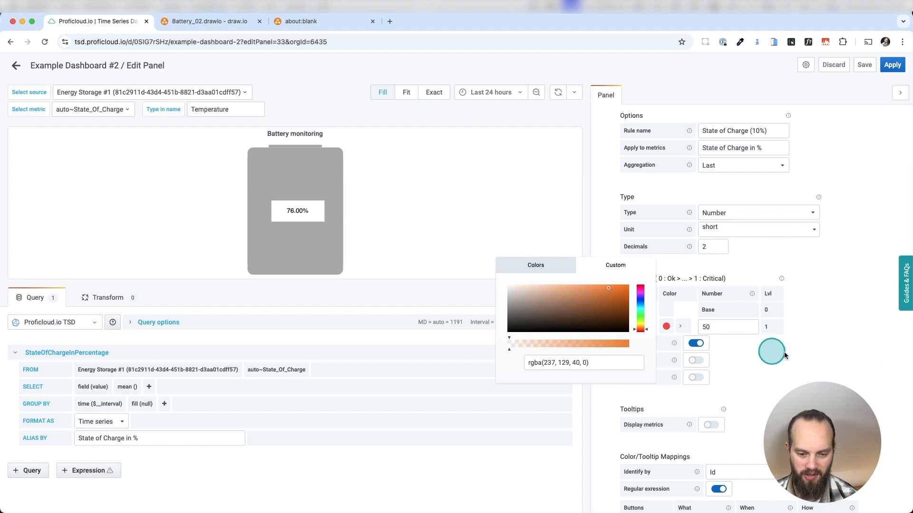
{"action": "left_click", "coordinate": [877, 364]}
{"action": "left_click", "coordinate": [666, 327]}
{"action": "left_click", "coordinate": [667, 328]}
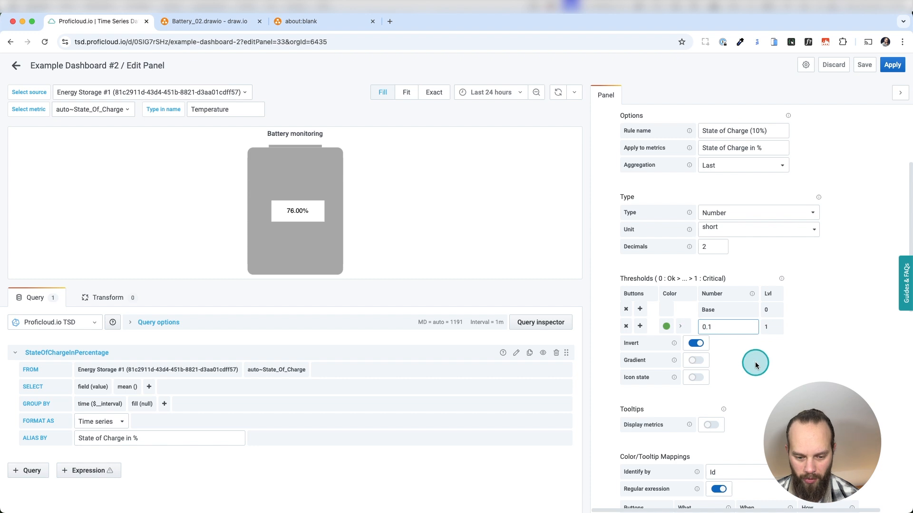
Add a color/tooltip mapping that fills the state_of_charge_10 shape, with its condition set to Warning / Critical
{"action": "scroll", "coordinate": [754, 361], "scroll_direction": "down", "scroll_amount": 3}
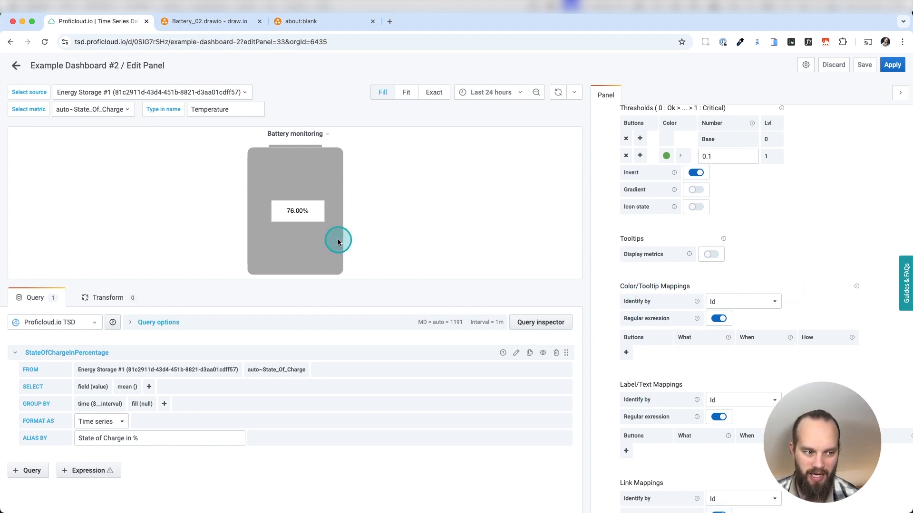
{"action": "left_click", "coordinate": [626, 356]}
{"action": "left_click", "coordinate": [692, 354]}
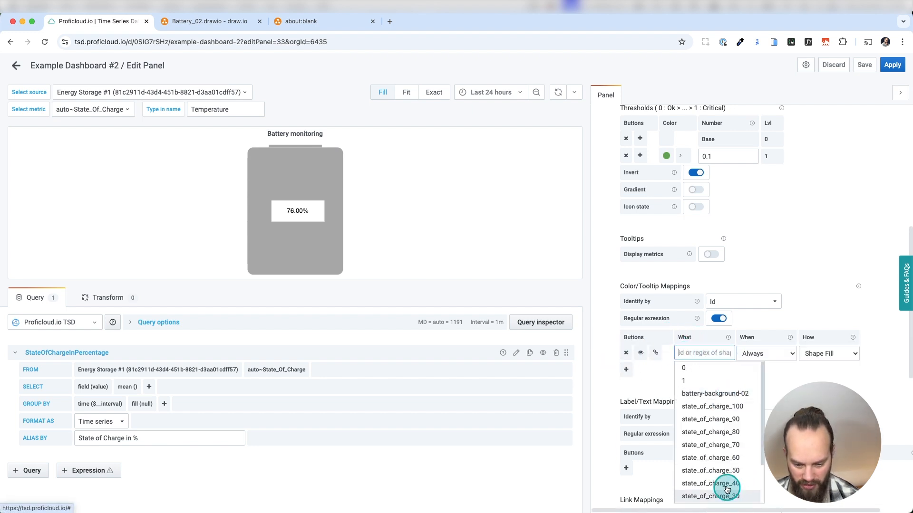
{"action": "scroll", "coordinate": [745, 476], "scroll_direction": "down", "scroll_amount": 2}
{"action": "left_click", "coordinate": [727, 472]}
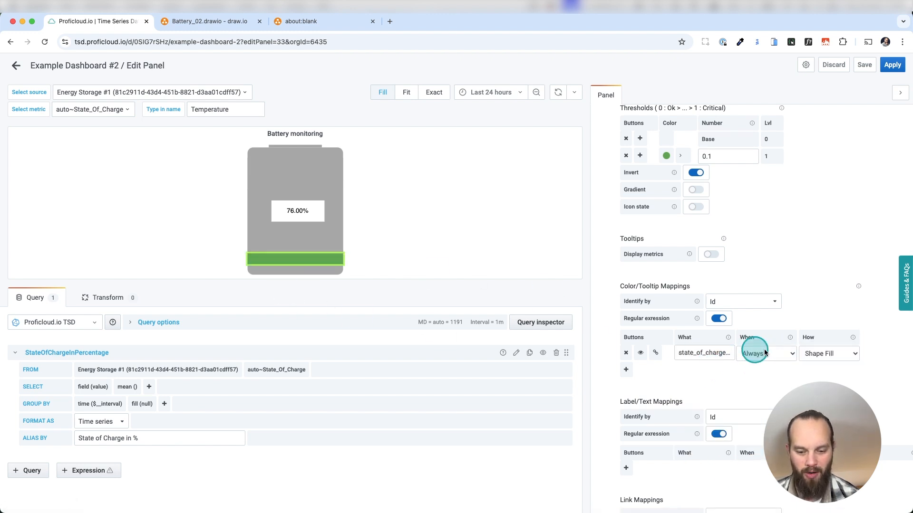
{"action": "left_click", "coordinate": [766, 355]}
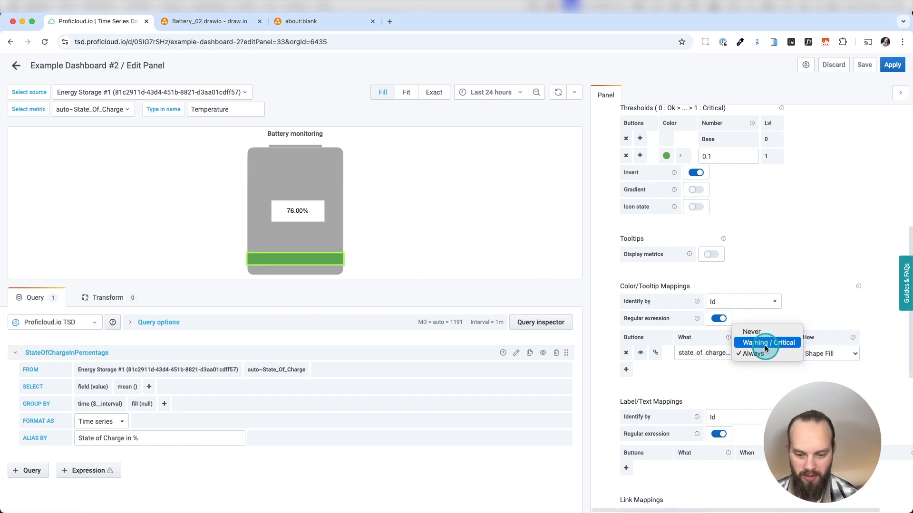
{"action": "left_click", "coordinate": [765, 343]}
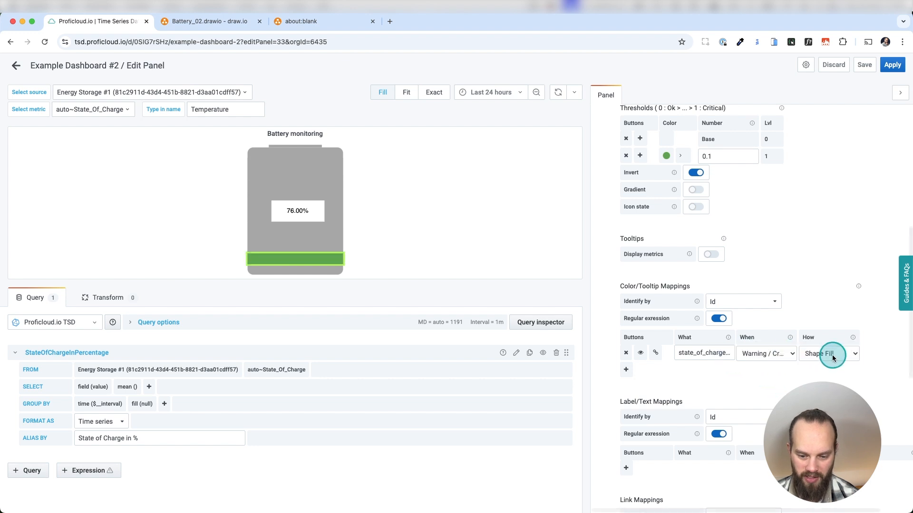
{"action": "scroll", "coordinate": [785, 289], "scroll_direction": "up", "scroll_amount": 4}
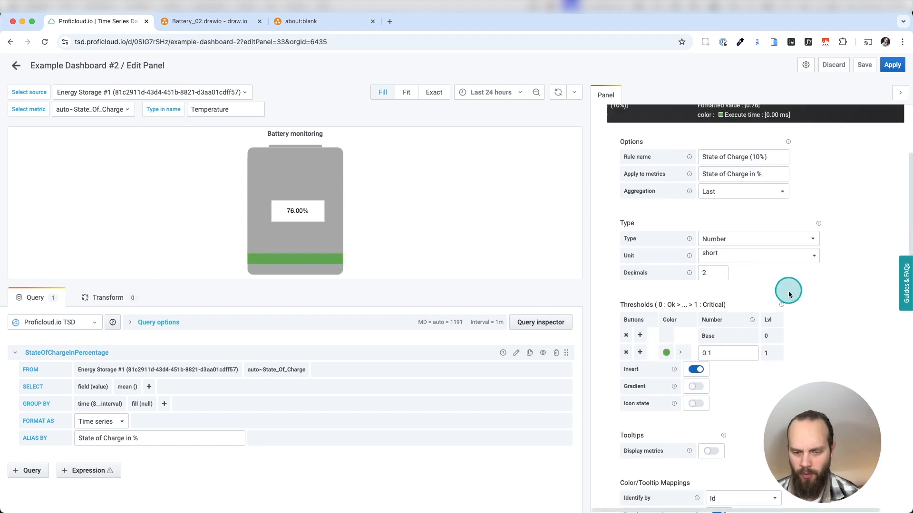
Duplicate the State of Charge (10%) rule and rename the copy State of Charge (20%)
{"action": "scroll", "coordinate": [782, 285], "scroll_direction": "up", "scroll_amount": 3}
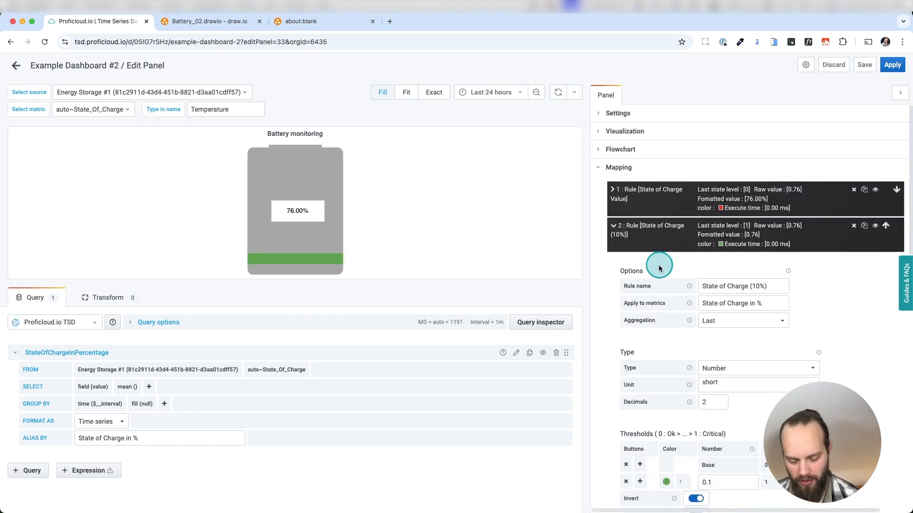
{"action": "left_click", "coordinate": [614, 226]}
{"action": "left_click", "coordinate": [865, 227]}
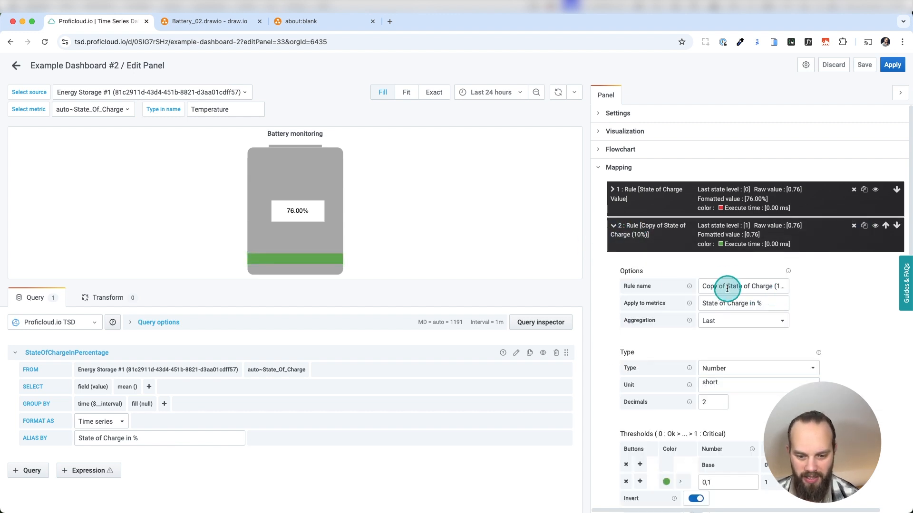
{"action": "key", "text": "BackSpace"}
{"action": "key", "text": "Left"}
{"action": "key", "text": "Left"}
{"action": "key", "text": "BackSpace"}
{"action": "type", "text": "2"}
Set the green threshold of the State of Charge (20%) rule to 0,2 and add a color/tooltip mapping for the state_of_charge_20 shape
{"action": "scroll", "coordinate": [737, 400], "scroll_direction": "down", "scroll_amount": 2}
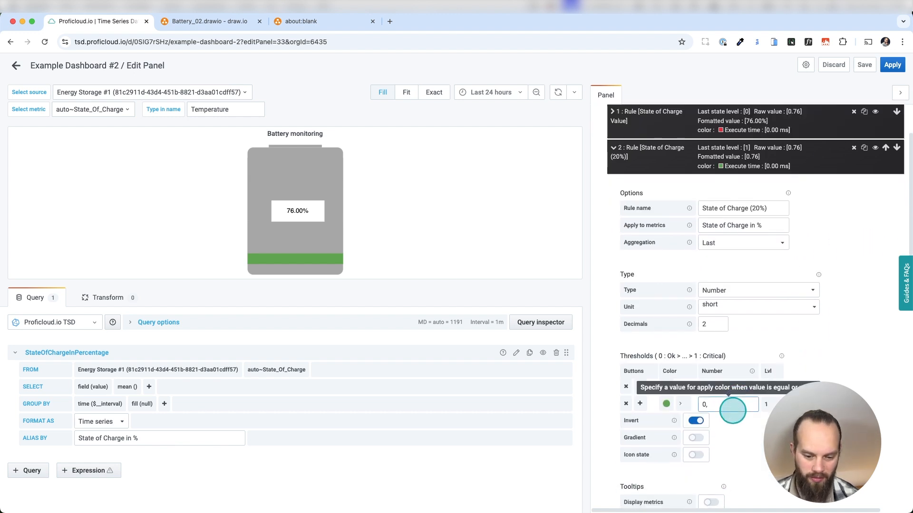
{"action": "type", "text": "2"}
{"action": "scroll", "coordinate": [751, 401], "scroll_direction": "down", "scroll_amount": 10}
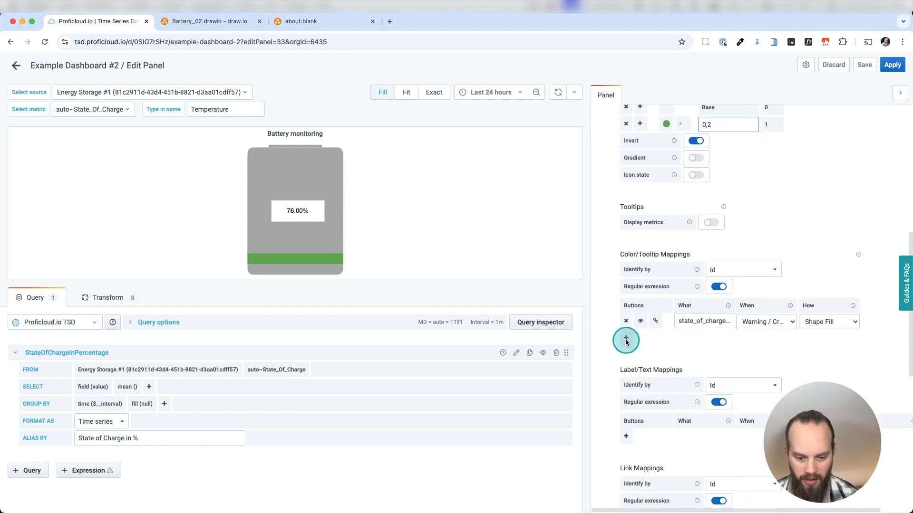
{"action": "left_click", "coordinate": [626, 339]}
{"action": "left_click", "coordinate": [702, 337]}
{"action": "type", "text": "20"}
{"action": "left_click", "coordinate": [698, 353]}
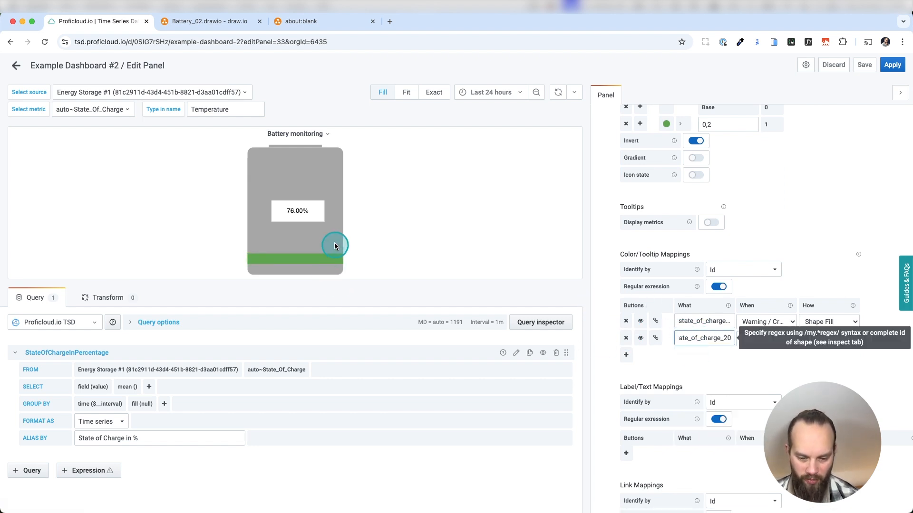
{"action": "left_click", "coordinate": [826, 212]}
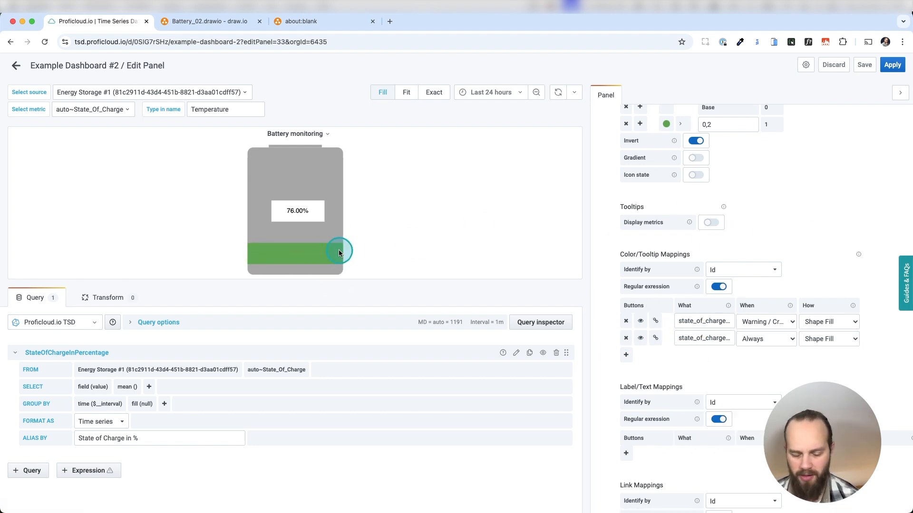
Duplicate the State of Charge (20%) rule and rename the copy State of Charge (30%)
{"action": "scroll", "coordinate": [726, 384], "scroll_direction": "up", "scroll_amount": 8}
{"action": "left_click", "coordinate": [864, 261]}
{"action": "left_click", "coordinate": [756, 322]}
{"action": "key", "text": "BackSpace"}
{"action": "type", "text": "3"}
Add a color/tooltip mapping for the 30% level shape to the State of Charge (30%) rule, with its condition set to Warning / Critical
{"action": "scroll", "coordinate": [712, 326], "scroll_direction": "down", "scroll_amount": 5}
{"action": "scroll", "coordinate": [712, 326], "scroll_direction": "down", "scroll_amount": 5}
{"action": "left_click", "coordinate": [626, 310]}
{"action": "left_click", "coordinate": [703, 310]}
{"action": "type", "text": "20"}
{"action": "left_click", "coordinate": [710, 326]}
{"action": "left_click", "coordinate": [626, 327]}
{"action": "left_click", "coordinate": [761, 329]}
Reorder the collapsed rules so the 10%, 20% and 30% levels follow each other in ascending order
{"action": "left_click", "coordinate": [652, 268]}
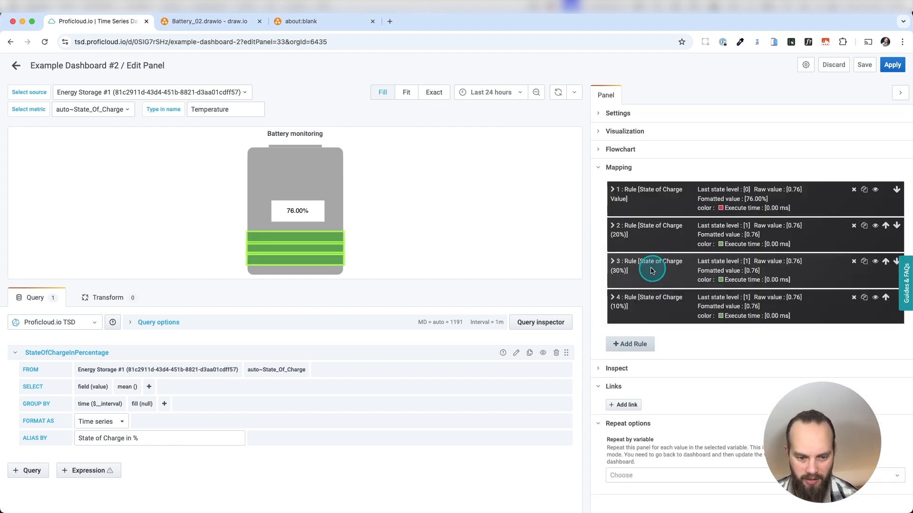
{"action": "left_click", "coordinate": [886, 267]}
{"action": "left_click", "coordinate": [649, 264]}
{"action": "scroll", "coordinate": [774, 243], "scroll_direction": "down", "scroll_amount": 5}
{"action": "scroll", "coordinate": [774, 244], "scroll_direction": "up", "scroll_amount": 4}
{"action": "left_click", "coordinate": [651, 204]}
Duplicate the 30% rule as State of Charge (40%) and add a color/tooltip mapping for the 40% level shape
{"action": "left_click", "coordinate": [864, 298]}
{"action": "left_click", "coordinate": [754, 358]}
{"action": "scroll", "coordinate": [754, 358], "scroll_direction": "down", "scroll_amount": 10}
{"action": "left_click", "coordinate": [627, 375]}
{"action": "left_click", "coordinate": [703, 374]}
{"action": "left_click", "coordinate": [745, 475]}
{"action": "left_click", "coordinate": [789, 374]}
Duplicate the 40% rule, rename the copy State of Charge (50%) and collapse it
{"action": "scroll", "coordinate": [761, 366], "scroll_direction": "up", "scroll_amount": 10}
{"action": "left_click", "coordinate": [613, 299]}
{"action": "left_click", "coordinate": [613, 298]}
{"action": "left_click", "coordinate": [614, 300]}
{"action": "left_click", "coordinate": [865, 298]}
{"action": "left_click_drag", "start_coordinate": [724, 380], "coordinate": [677, 380]}
{"action": "key", "text": "BackSpace"}
{"action": "scroll", "coordinate": [721, 381], "scroll_direction": "down", "scroll_amount": 4}
{"action": "left_click", "coordinate": [614, 162]}
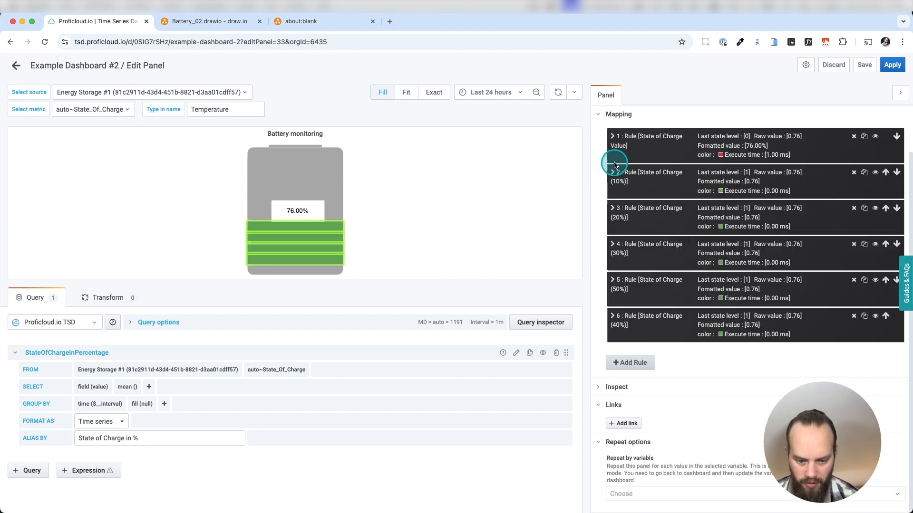
Add a color/tooltip mapping for the 50% level shape to the State of Charge (50%) rule
{"action": "left_click", "coordinate": [613, 279]}
{"action": "scroll", "coordinate": [788, 308], "scroll_direction": "down", "scroll_amount": 5}
{"action": "left_click", "coordinate": [614, 316]}
{"action": "scroll", "coordinate": [803, 292], "scroll_direction": "down", "scroll_amount": 10}
{"action": "left_click", "coordinate": [627, 448]}
{"action": "left_click", "coordinate": [704, 431]}
{"action": "left_click", "coordinate": [765, 431]}
{"action": "scroll", "coordinate": [761, 418], "scroll_direction": "up", "scroll_amount": 10}
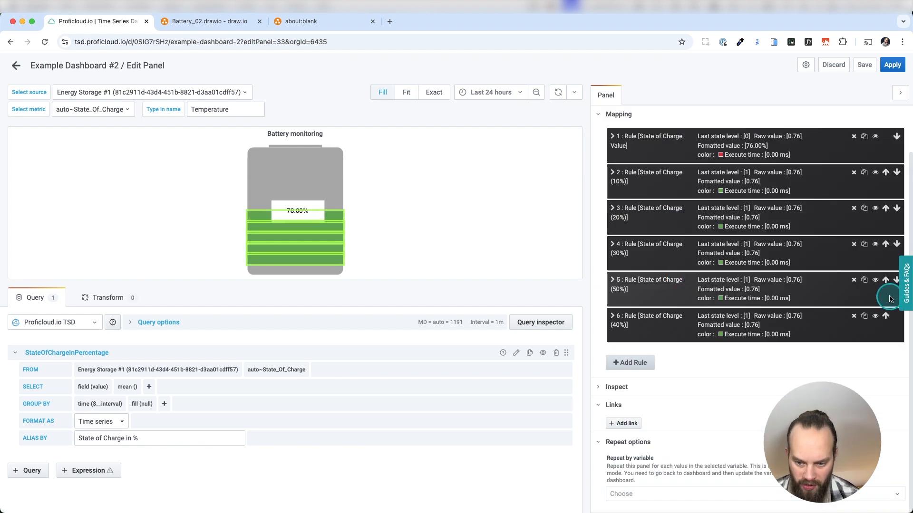
Create the State of Charge (60%) rule from a copy and add a color/tooltip mapping for the 60% level shape
{"action": "left_click", "coordinate": [613, 316]}
{"action": "left_click_drag", "start_coordinate": [726, 270], "coordinate": [695, 271]}
{"action": "key", "text": "BackSpace"}
{"action": "left_click", "coordinate": [735, 448]}
{"action": "scroll", "coordinate": [735, 448], "scroll_direction": "down", "scroll_amount": 10}
{"action": "left_click", "coordinate": [627, 370]}
{"action": "left_click", "coordinate": [703, 371]}
{"action": "left_click", "coordinate": [713, 491]}
Duplicate the 60% rule as State of Charge (70%) and map it to the 70% level shape
{"action": "scroll", "coordinate": [768, 370], "scroll_direction": "up", "scroll_amount": 10}
{"action": "left_click", "coordinate": [864, 153]}
{"action": "left_click_drag", "start_coordinate": [727, 300], "coordinate": [694, 300]}
{"action": "scroll", "coordinate": [741, 338], "scroll_direction": "down", "scroll_amount": 3}
{"action": "scroll", "coordinate": [742, 338], "scroll_direction": "down", "scroll_amount": 5}
{"action": "type", "text": "70"}
{"action": "left_click", "coordinate": [720, 419]}
Duplicate the 70% rule as State of Charge (80%) and set its green threshold to 0,8
{"action": "scroll", "coordinate": [761, 380], "scroll_direction": "up", "scroll_amount": 6}
{"action": "left_click", "coordinate": [864, 147]}
{"action": "left_click_drag", "start_coordinate": [725, 207], "coordinate": [671, 211]}
{"action": "key", "text": "BackSpace"}
{"action": "type", "text": "8"}
{"action": "left_click", "coordinate": [720, 404]}
Add a color/tooltip mapping for the 80% level shape, with its condition set to Warning / Critical
{"action": "scroll", "coordinate": [727, 431], "scroll_direction": "down", "scroll_amount": 6}
{"action": "left_click", "coordinate": [627, 449]}
{"action": "left_click", "coordinate": [704, 449]}
{"action": "left_click", "coordinate": [765, 449]}
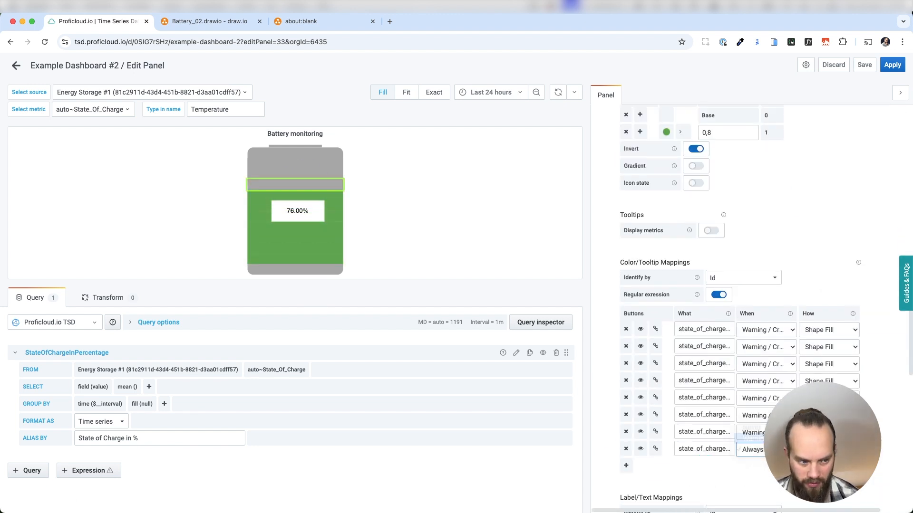
{"action": "left_click", "coordinate": [758, 432]}
Duplicate the 80% rule as State of Charge (90%) and set its green threshold to 0,9
{"action": "scroll", "coordinate": [742, 305], "scroll_direction": "up", "scroll_amount": 7}
{"action": "left_click", "coordinate": [613, 203]}
{"action": "left_click", "coordinate": [864, 279]}
{"action": "left_click", "coordinate": [614, 315]}
{"action": "key", "text": "BackSpace"}
{"action": "type", "text": "9"}
Add a color/tooltip mapping for the 90% level shape, with its condition set to Warning / Critical
{"action": "scroll", "coordinate": [741, 381], "scroll_direction": "down", "scroll_amount": 10}
{"action": "left_click", "coordinate": [626, 371]}
{"action": "left_click", "coordinate": [721, 375]}
{"action": "left_click", "coordinate": [765, 373]}
{"action": "left_click", "coordinate": [758, 356]}
Duplicate the State of Charge (90%) rule and rename the copy State of Charge (100%)
{"action": "scroll", "coordinate": [742, 347], "scroll_direction": "up", "scroll_amount": 8}
{"action": "left_click", "coordinate": [613, 166]}
{"action": "left_click", "coordinate": [864, 286]}
{"action": "left_click", "coordinate": [896, 286]}
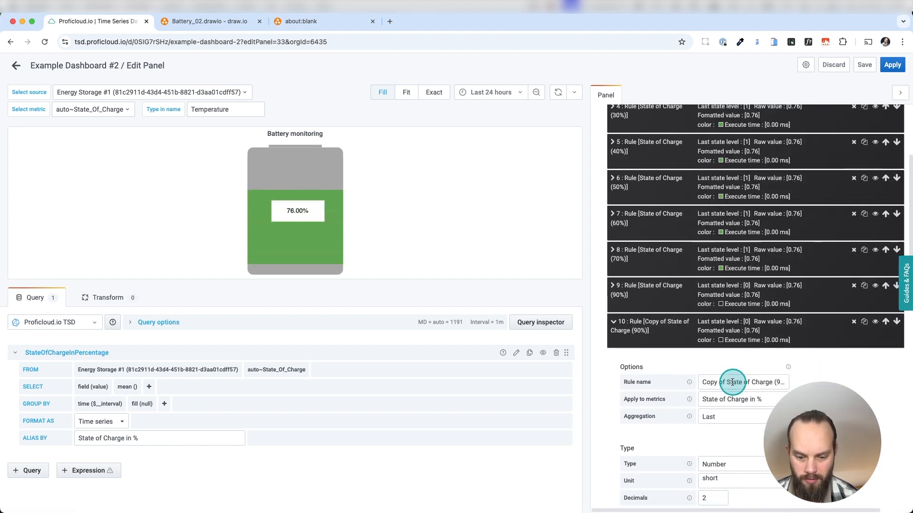
{"action": "left_click_drag", "start_coordinate": [725, 382], "coordinate": [702, 382]}
{"action": "key", "text": "BackSpace"}
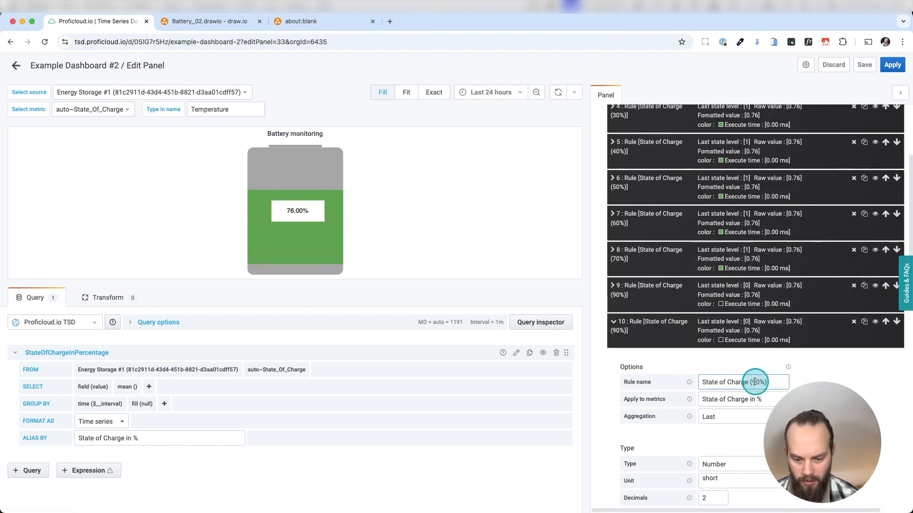
{"action": "left_click", "coordinate": [895, 393]}
Set the green threshold of the State of Charge (100%) rule to 1 and collapse the rule
{"action": "scroll", "coordinate": [895, 392], "scroll_direction": "down", "scroll_amount": 1}
{"action": "scroll", "coordinate": [747, 402], "scroll_direction": "down", "scroll_amount": 5}
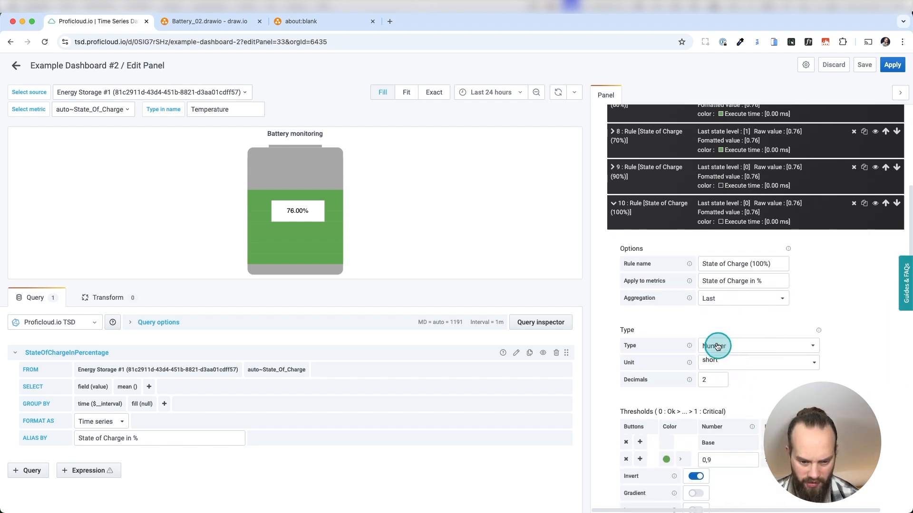
{"action": "left_click", "coordinate": [732, 306]}
{"action": "key", "text": "BackSpace"}
{"action": "key", "text": "BackSpace"}
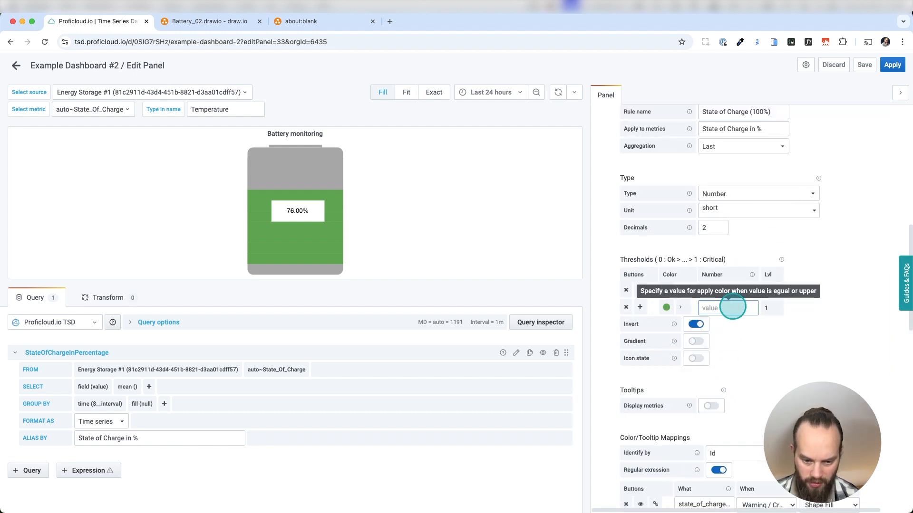
{"action": "type", "text": "1"}
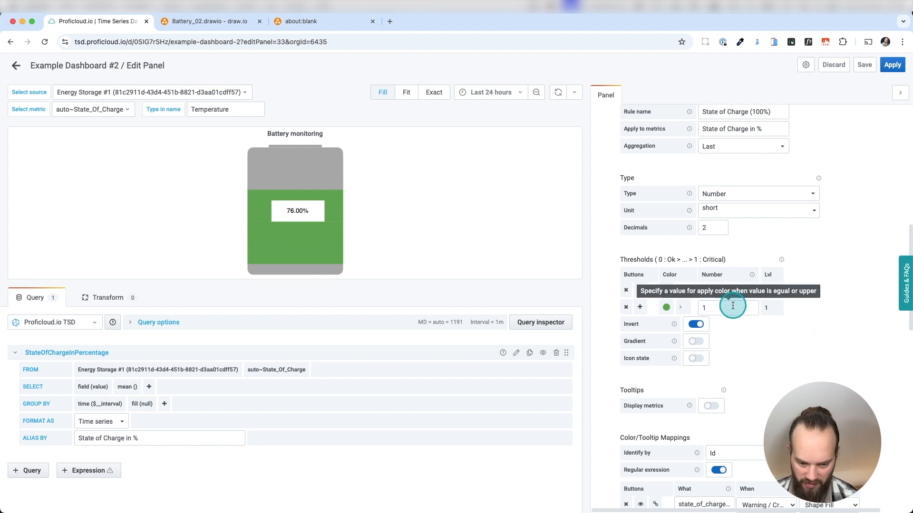
{"action": "scroll", "coordinate": [714, 285], "scroll_direction": "down", "scroll_amount": 3}
{"action": "scroll", "coordinate": [811, 373], "scroll_direction": "down", "scroll_amount": 7}
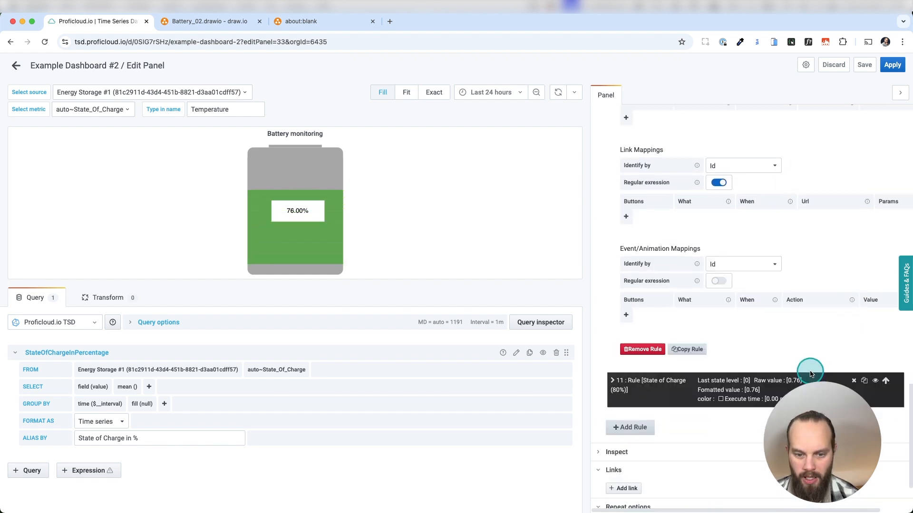
{"action": "scroll", "coordinate": [737, 307], "scroll_direction": "up", "scroll_amount": 10}
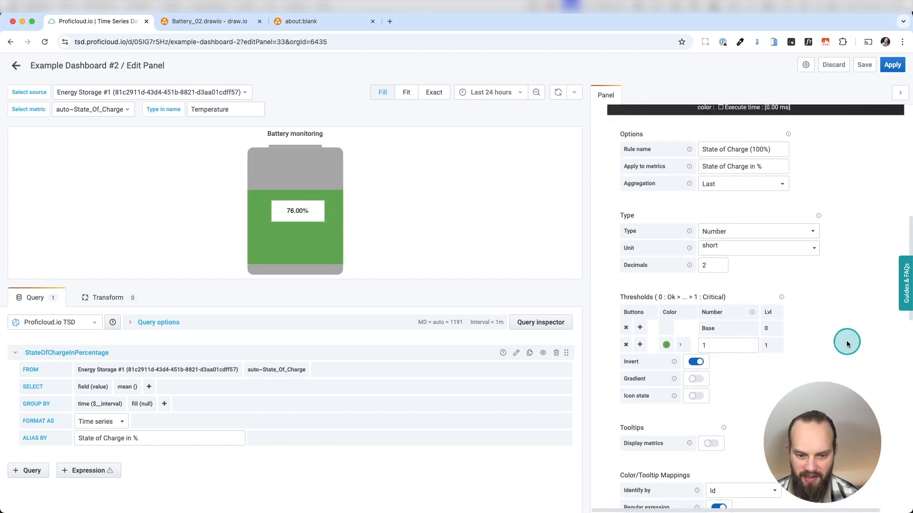
{"action": "left_click", "coordinate": [624, 169]}
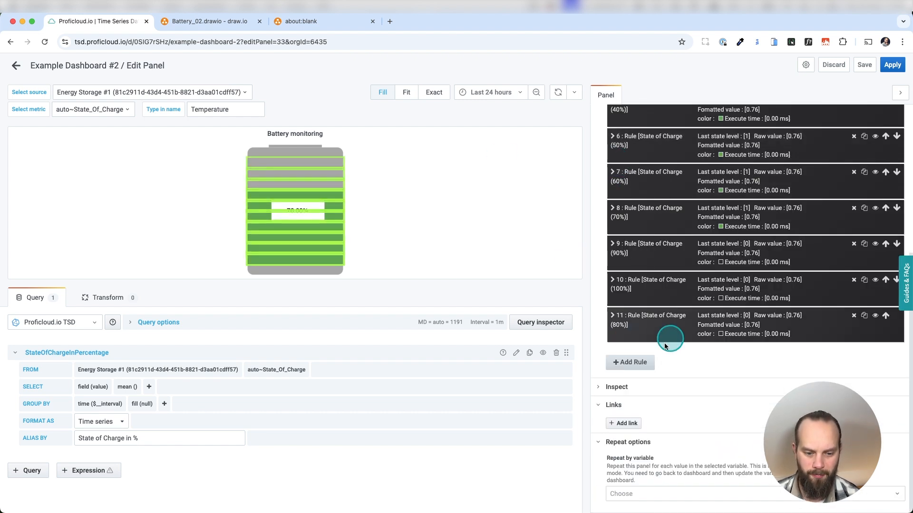
Move the State of Charge (80%) rule up ahead of the 90% and 100% rules
{"action": "left_click", "coordinate": [886, 319]}
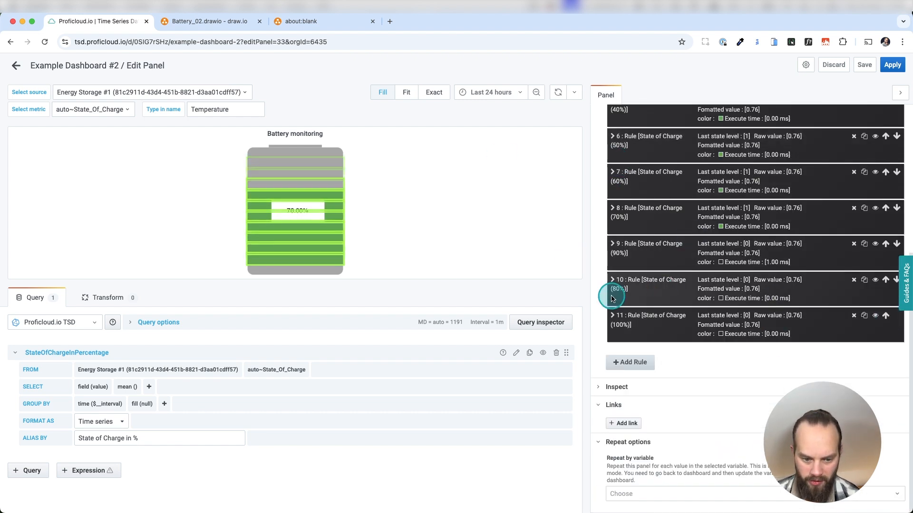
{"action": "left_click", "coordinate": [885, 281]}
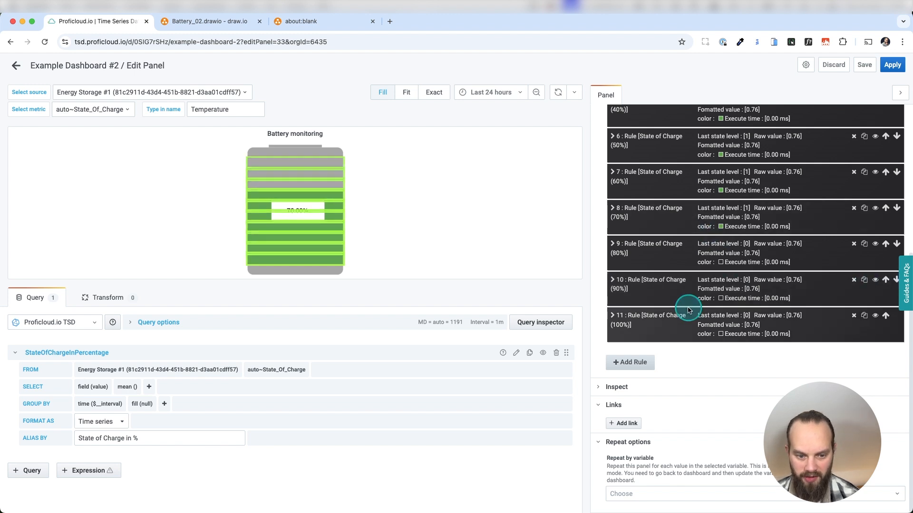
{"action": "scroll", "coordinate": [663, 290], "scroll_direction": "up", "scroll_amount": 5}
{"action": "scroll", "coordinate": [662, 336], "scroll_direction": "down", "scroll_amount": 3}
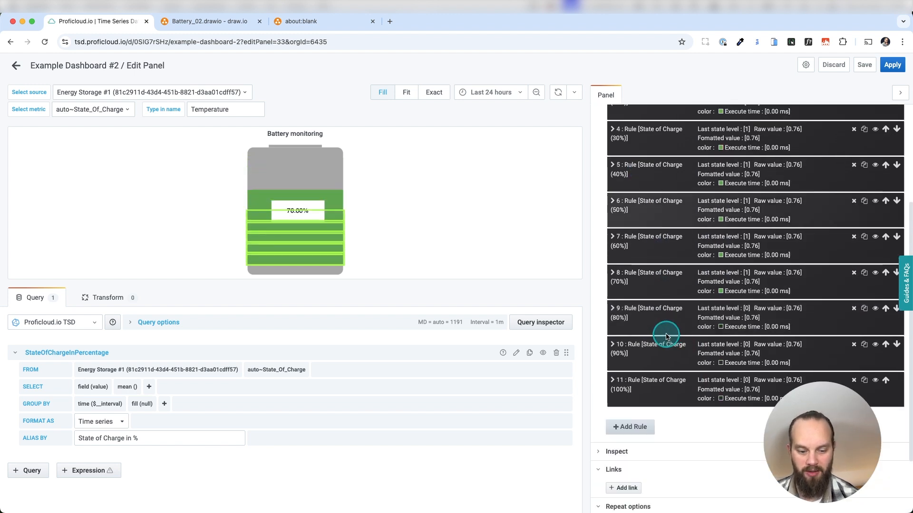
Set the time range to Last 7 days and return to the dashboard
{"action": "left_click", "coordinate": [500, 92]}
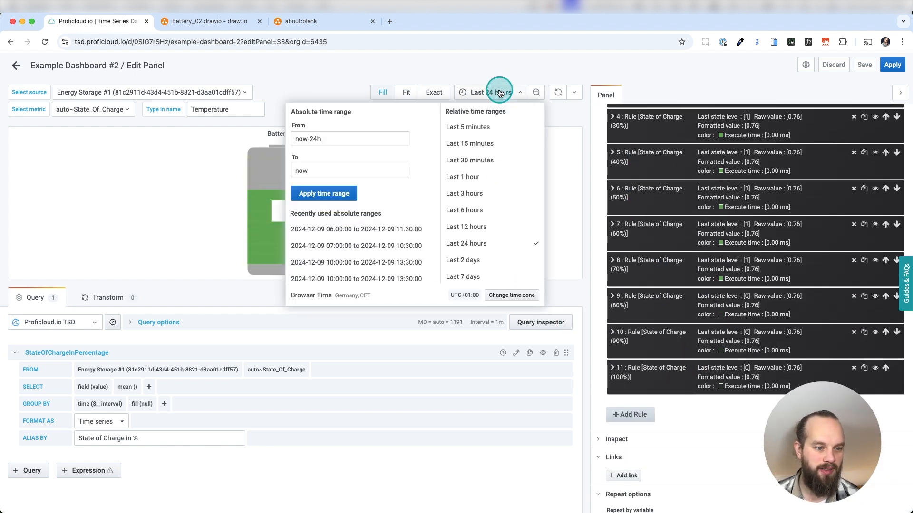
{"action": "left_click", "coordinate": [471, 277]}
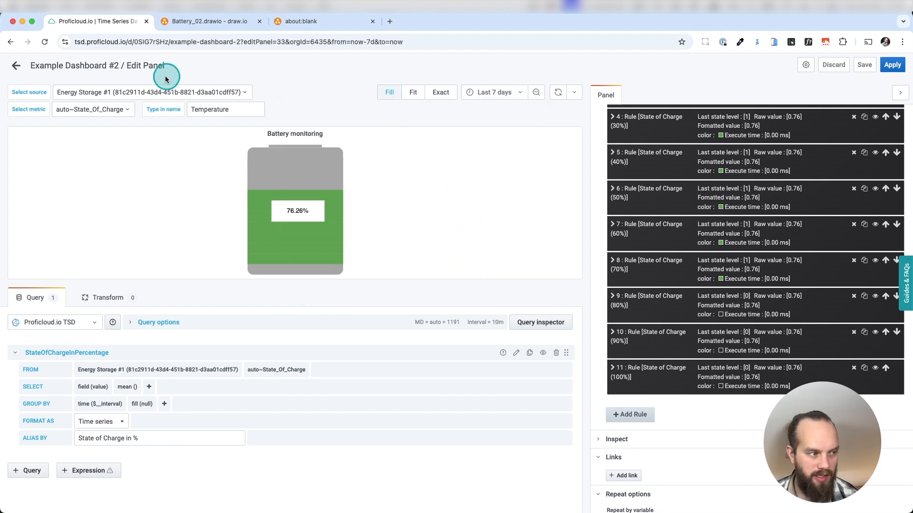
{"action": "left_click", "coordinate": [3, 64]}
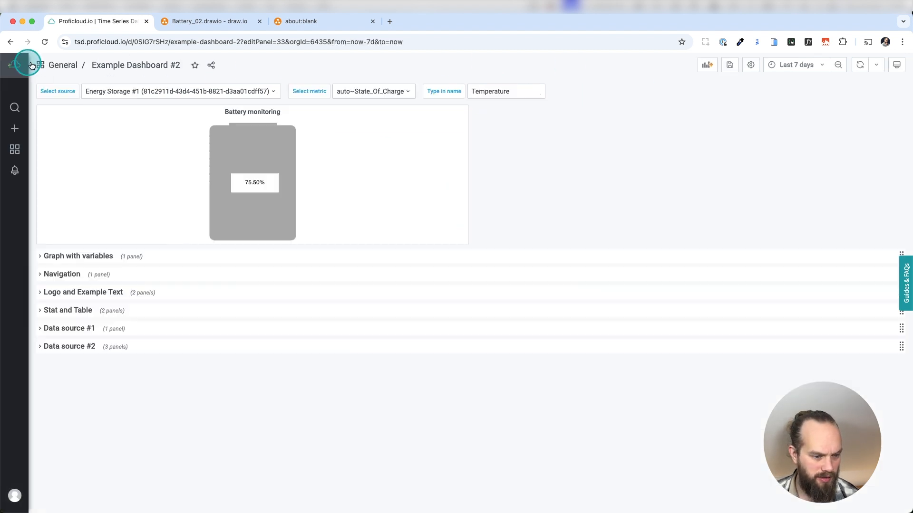
{"action": "left_click", "coordinate": [41, 257]}
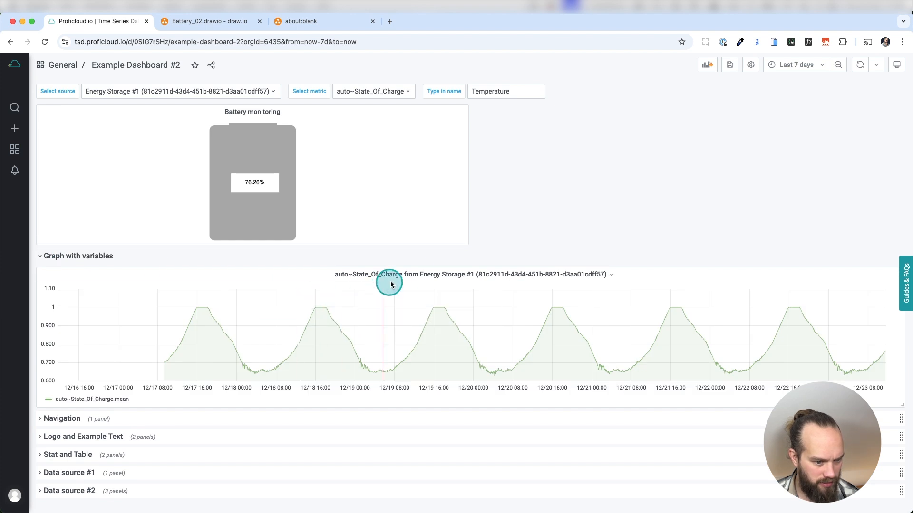
{"action": "left_click_drag", "start_coordinate": [402, 339], "coordinate": [381, 341]}
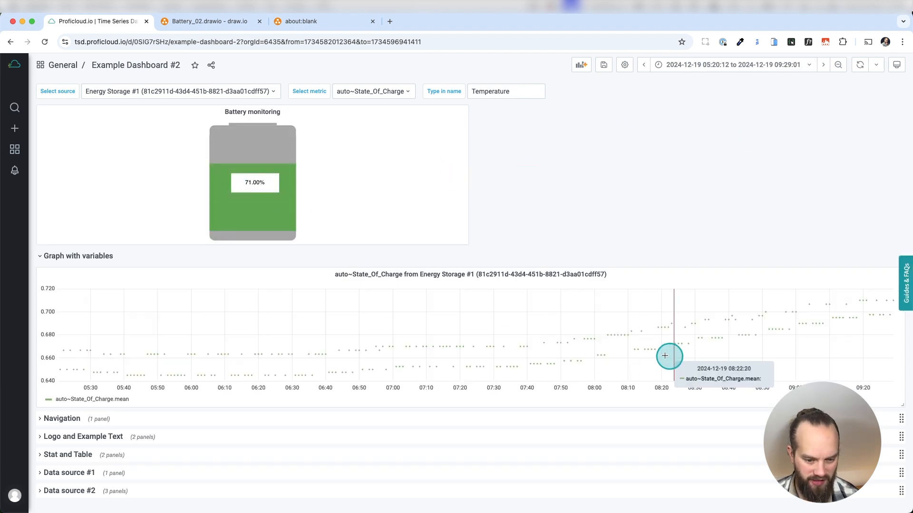
{"action": "left_click_drag", "start_coordinate": [262, 342], "coordinate": [222, 341]}
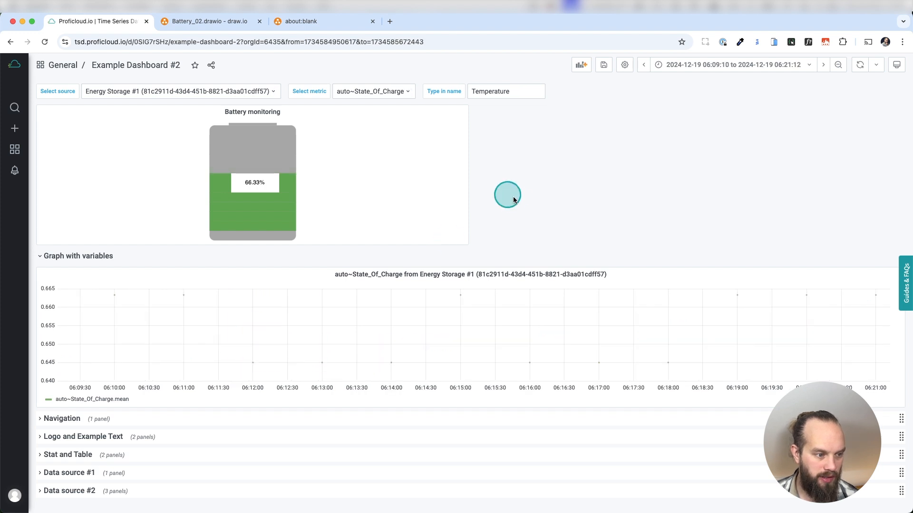
Open the Battery monitoring panel's editor to review its mapping rules and go back to the dashboard
{"action": "left_click", "coordinate": [258, 107]}
{"action": "left_click", "coordinate": [259, 138]}
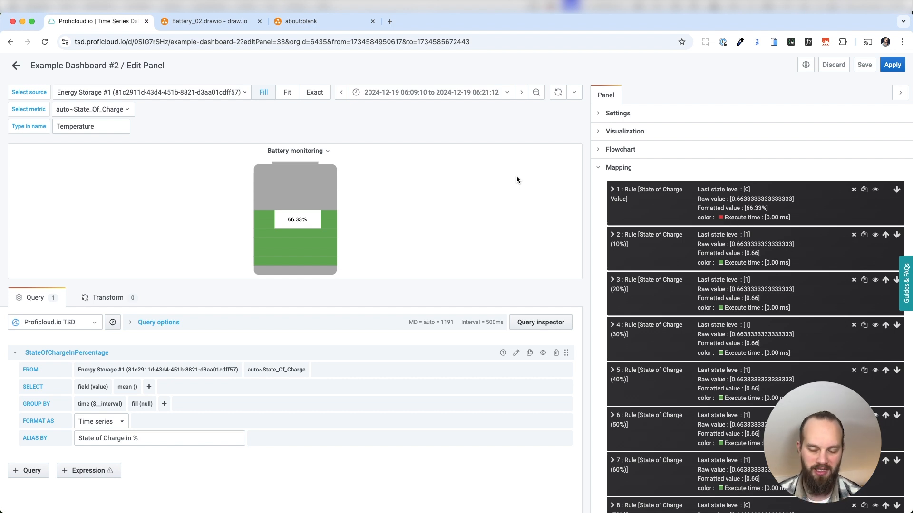
{"action": "key", "text": "Escape"}
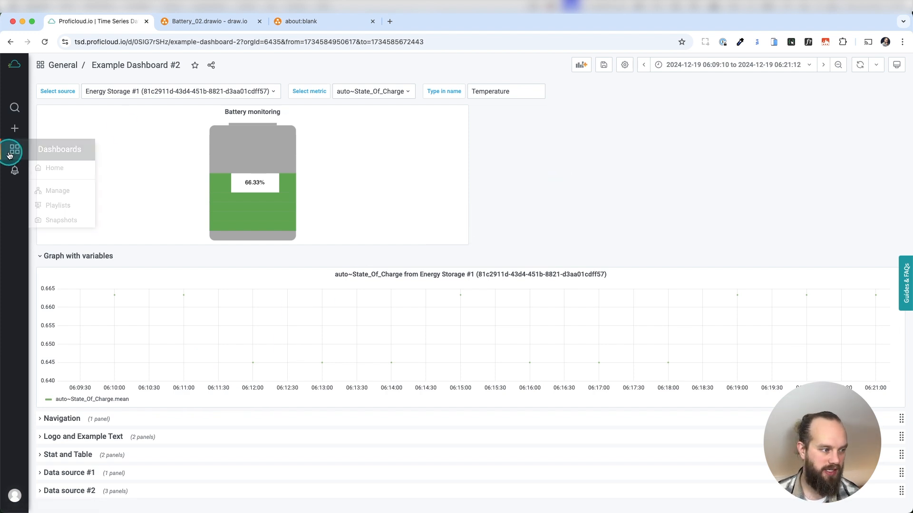
Open the Energy Flow Example dashboard and examine its flow diagram with the kWh values between sources and consumers
{"action": "mouse_move", "coordinate": [15, 150]}
{"action": "left_click", "coordinate": [52, 191]}
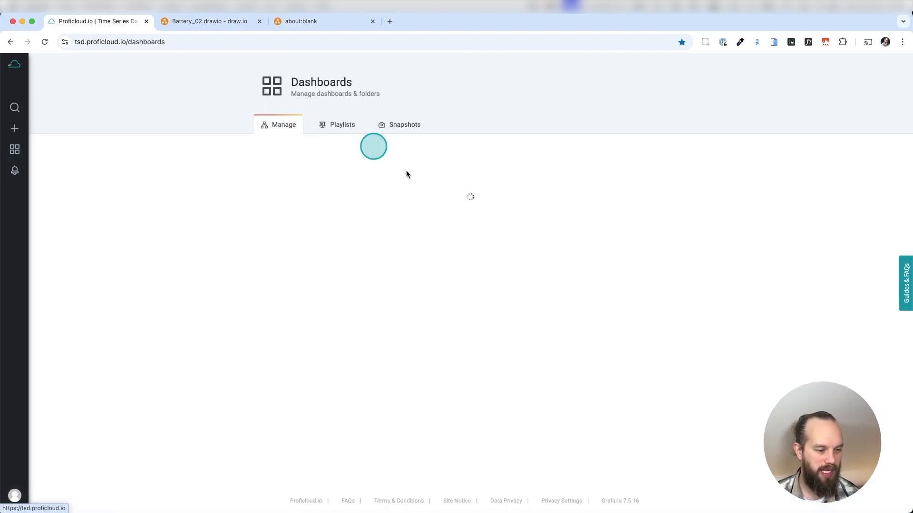
{"action": "left_click", "coordinate": [307, 217]}
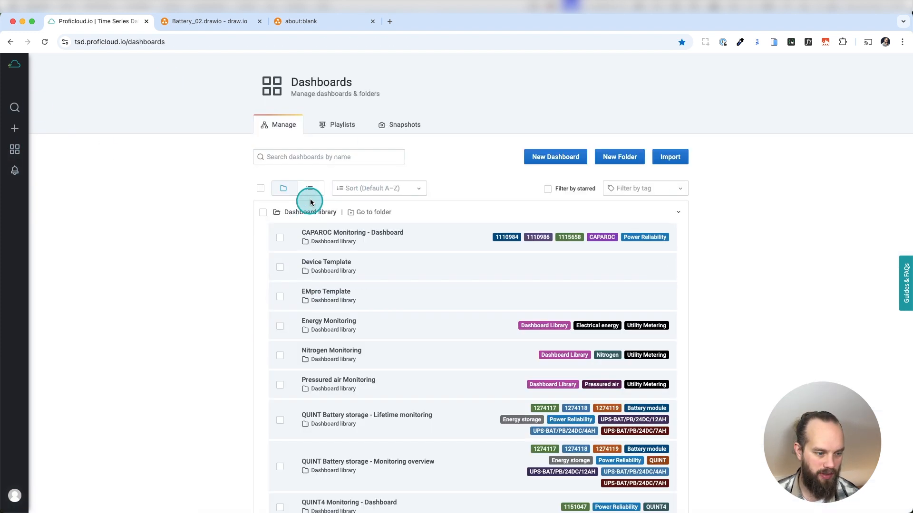
{"action": "left_click", "coordinate": [351, 231]}
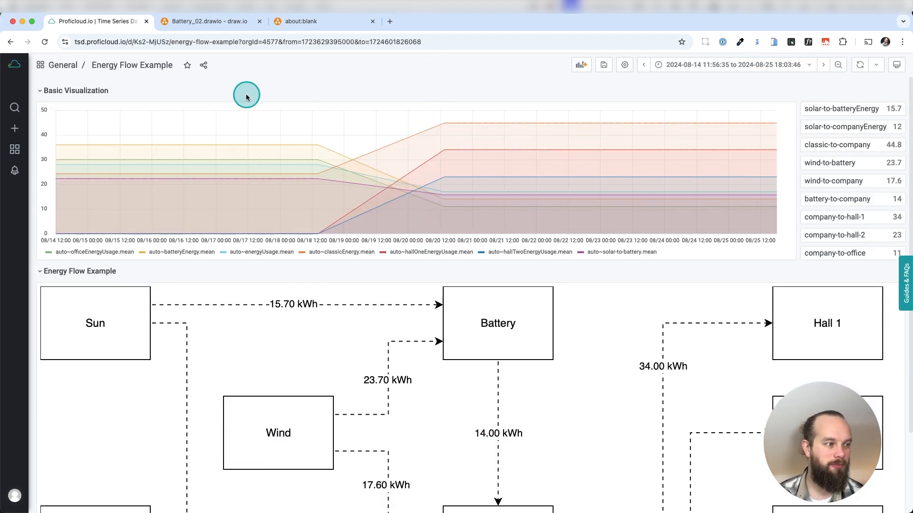
{"action": "scroll", "coordinate": [253, 107], "scroll_direction": "down", "scroll_amount": 1}
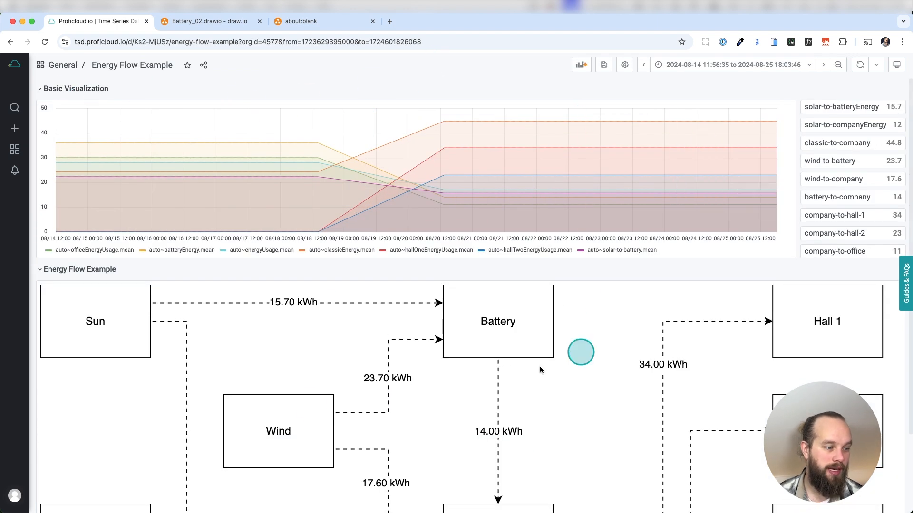
{"action": "scroll", "coordinate": [134, 329], "scroll_direction": "down", "scroll_amount": 2}
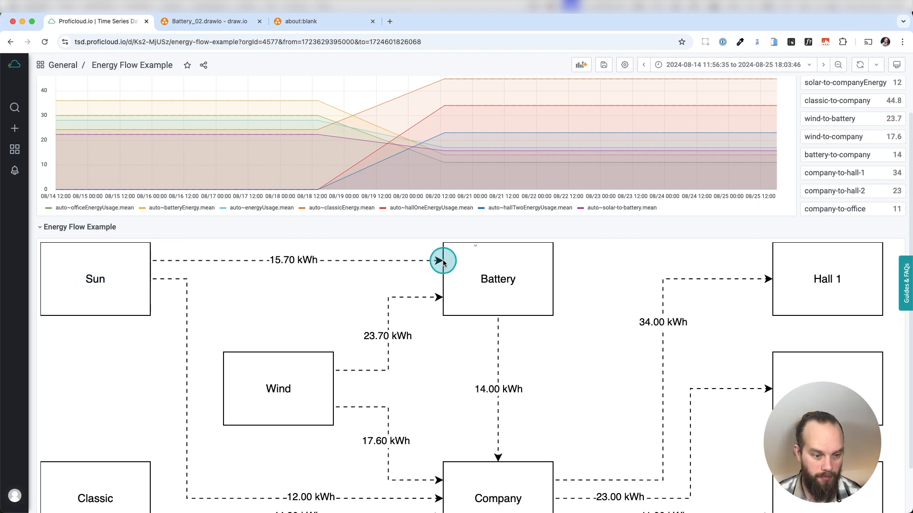
{"action": "scroll", "coordinate": [452, 285], "scroll_direction": "down", "scroll_amount": 2}
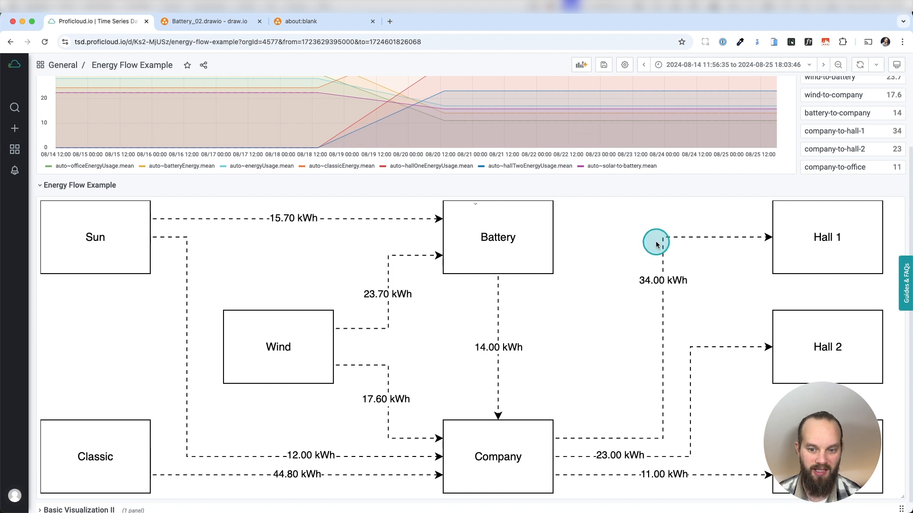
{"action": "scroll", "coordinate": [741, 382], "scroll_direction": "up", "scroll_amount": 4}
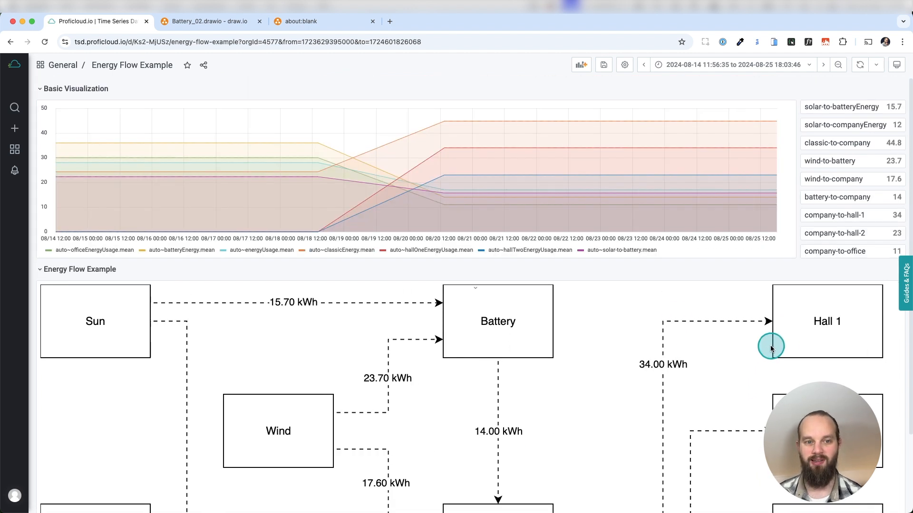